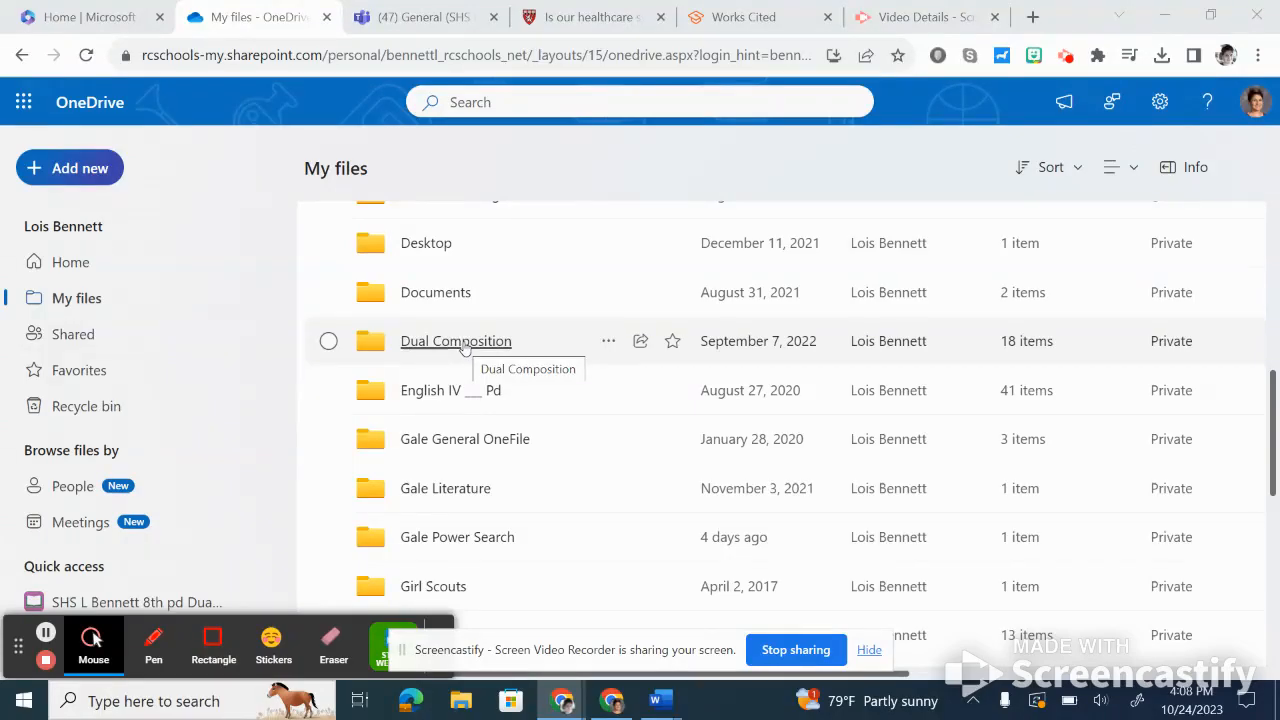
# Create a new Word document in the Dual Composition folder.
pyautogui.click(463, 343)
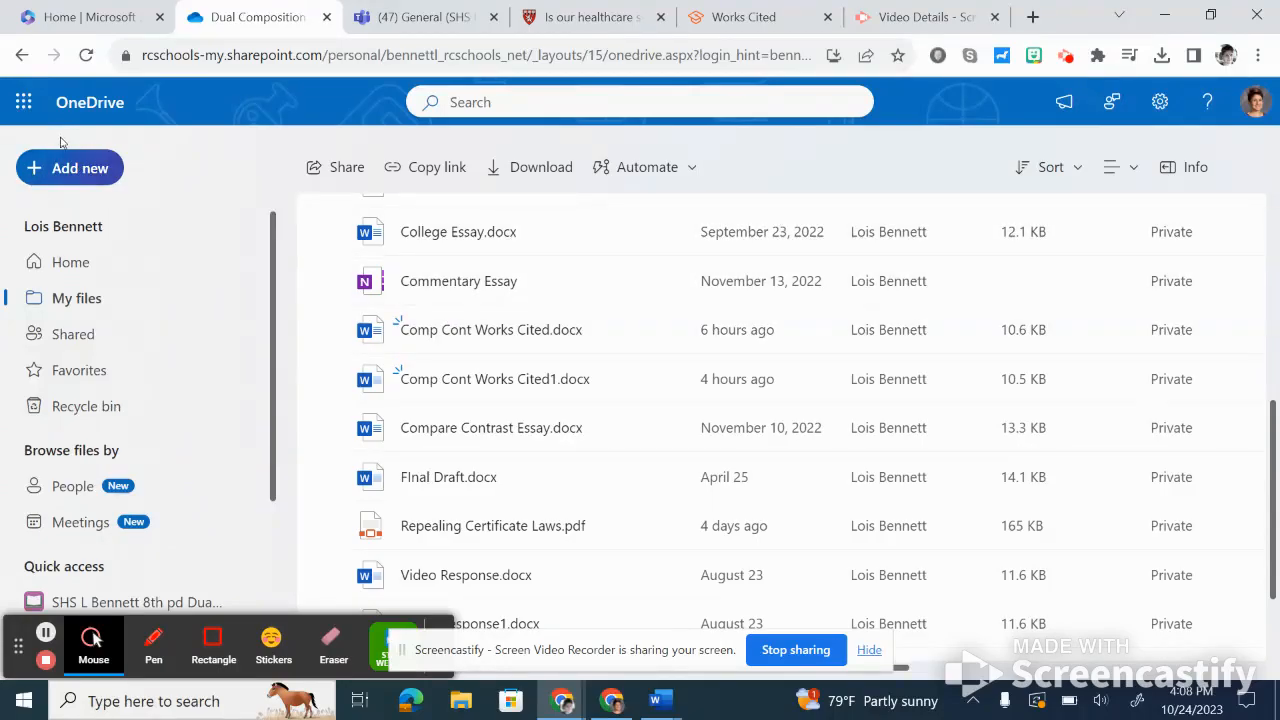
pyautogui.click(78, 172)
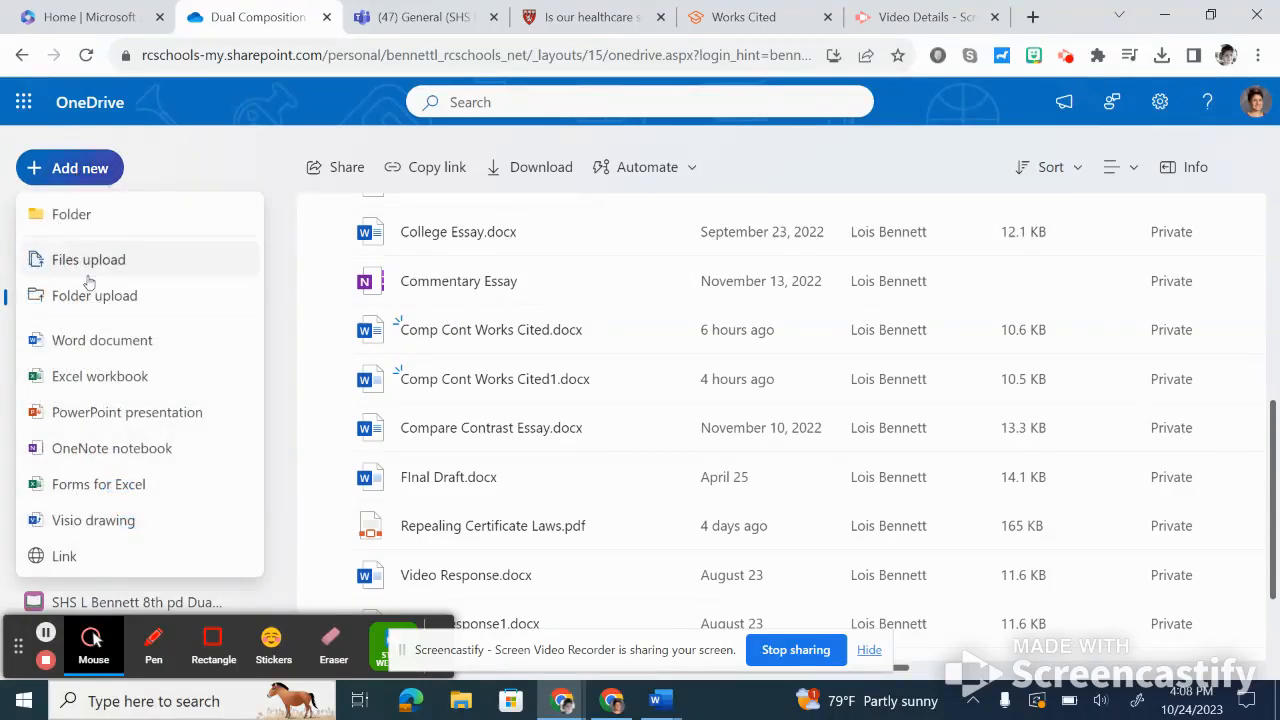
pyautogui.click(104, 343)
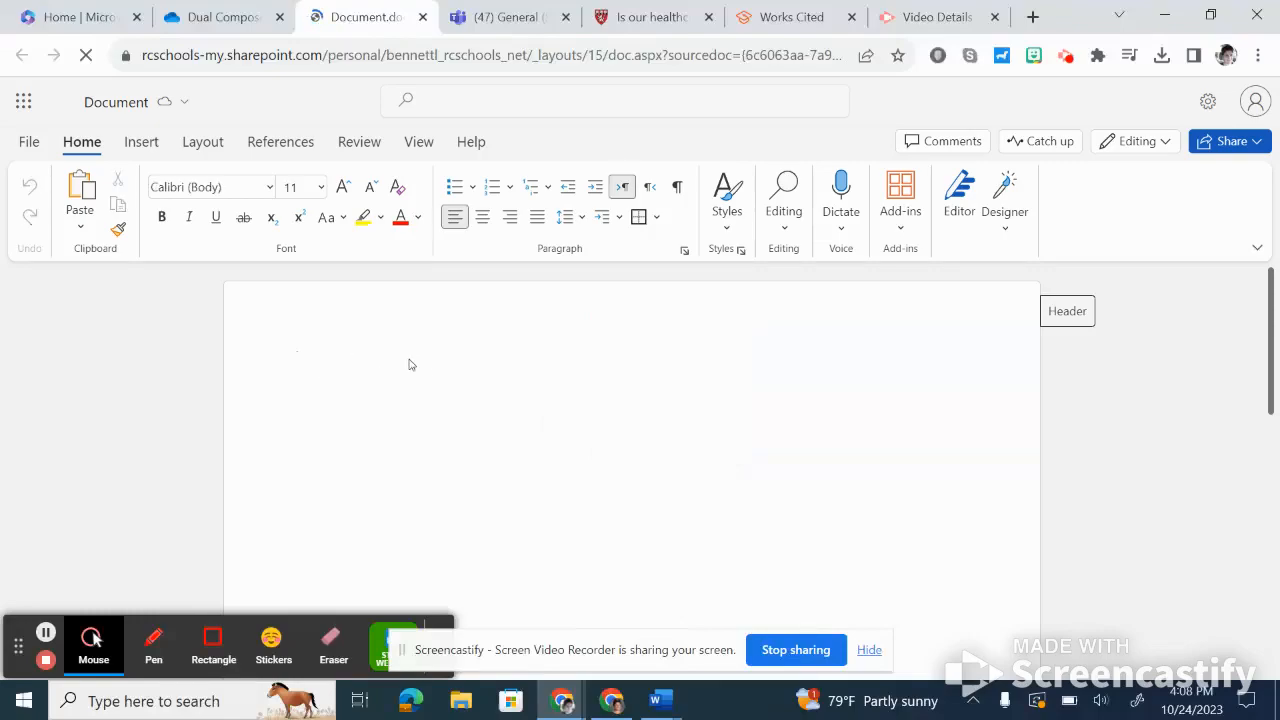
# Set the blank document's font to Times New Roman at size 12.
pyautogui.click(269, 188)
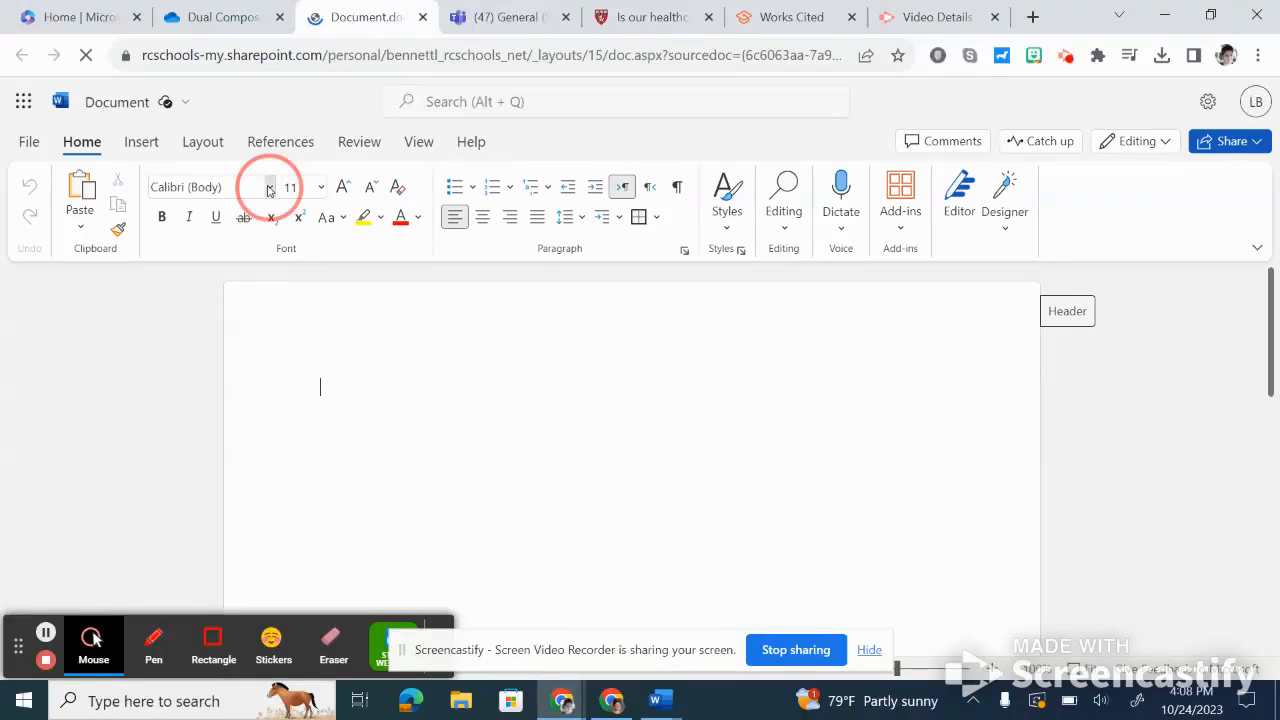
pyautogui.click(277, 300)
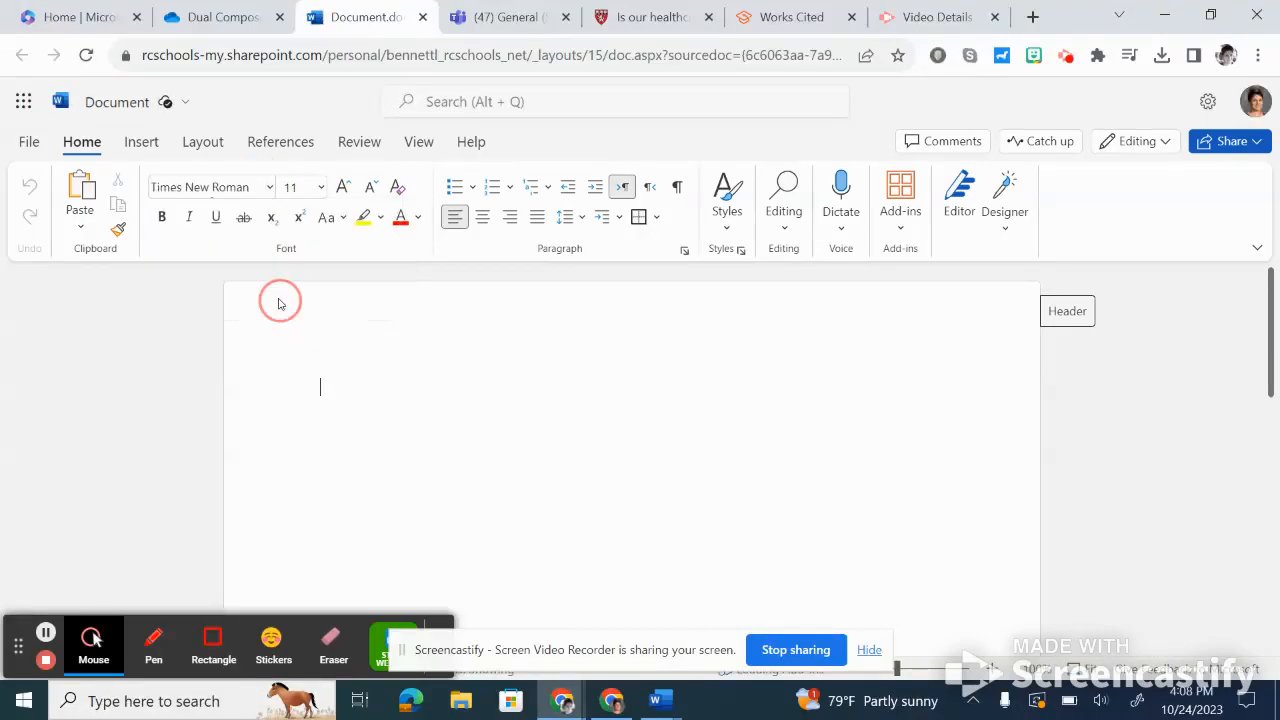
pyautogui.click(321, 188)
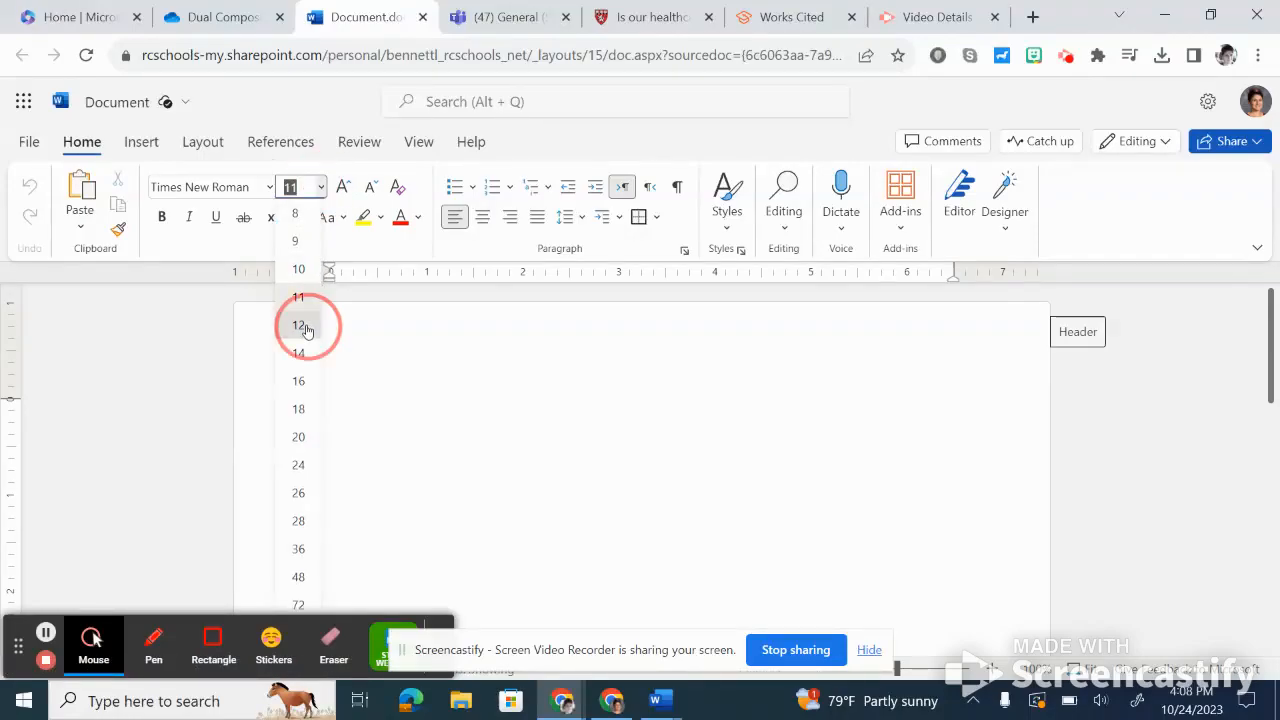
pyautogui.click(307, 327)
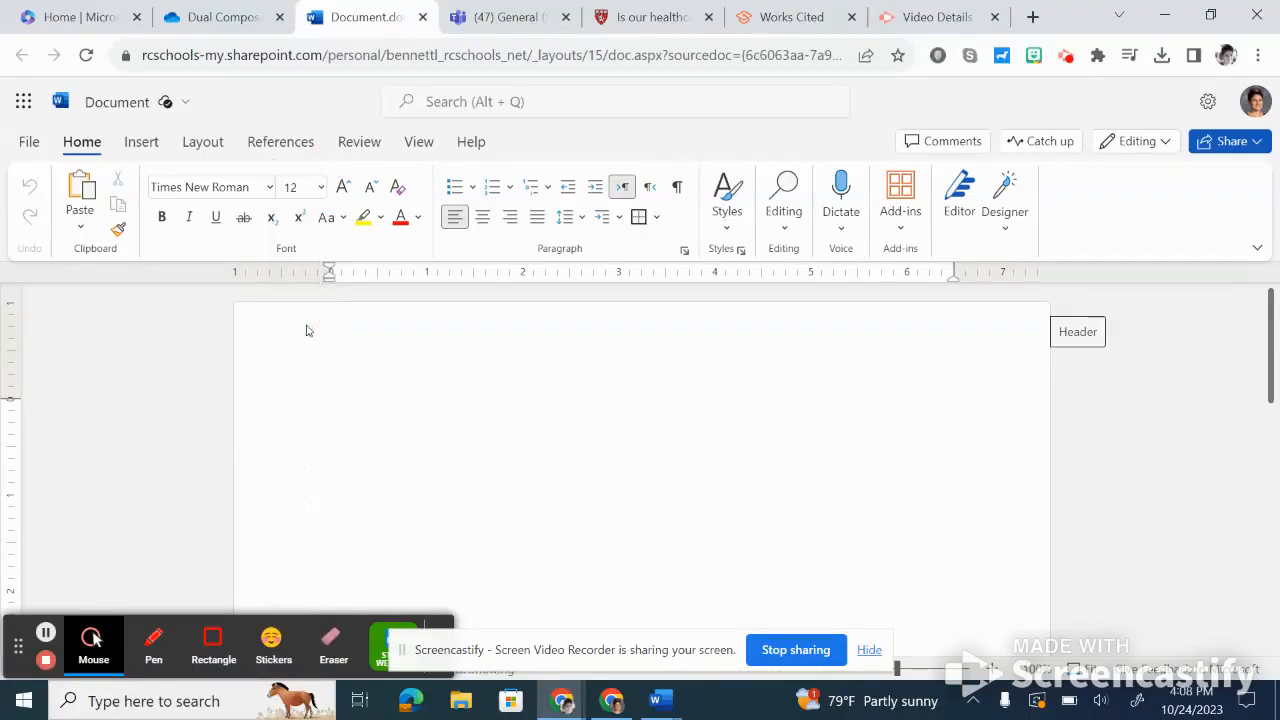
# Set the paragraph line spacing to Double and the spacing after paragraphs to 0 pt.
pyautogui.click(685, 250)
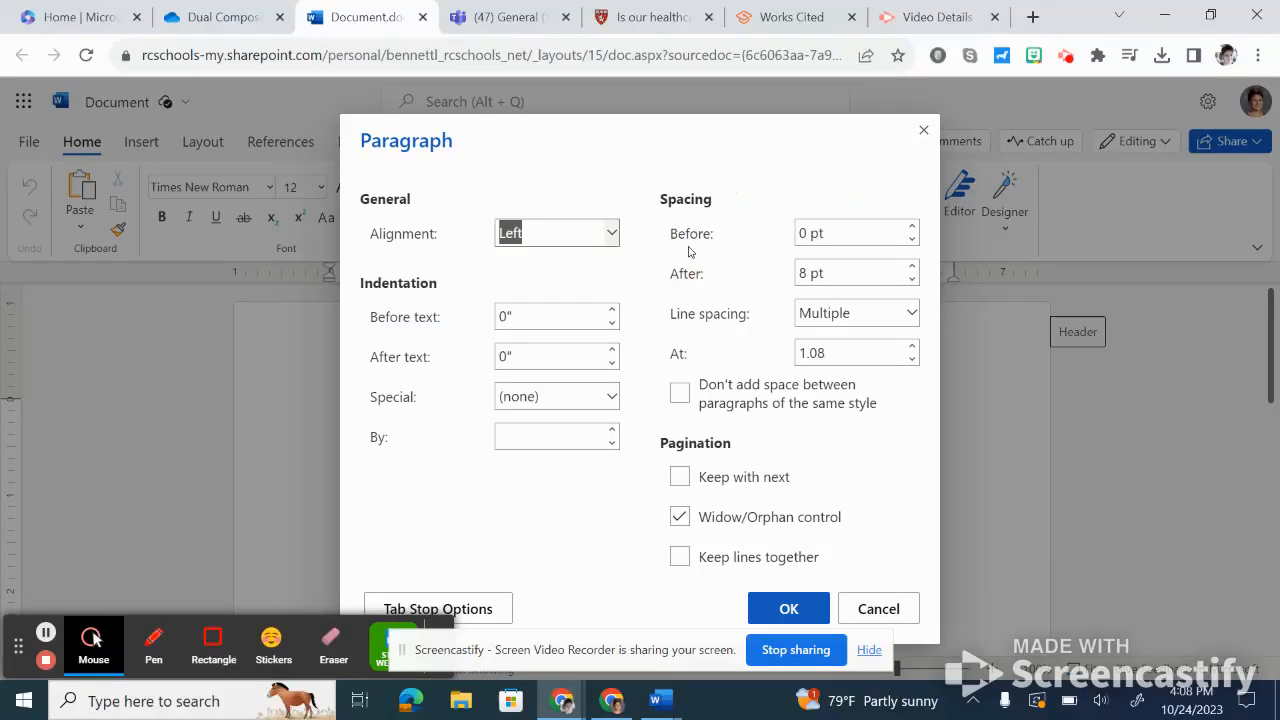
pyautogui.click(911, 313)
pyautogui.click(833, 406)
pyautogui.click(812, 273)
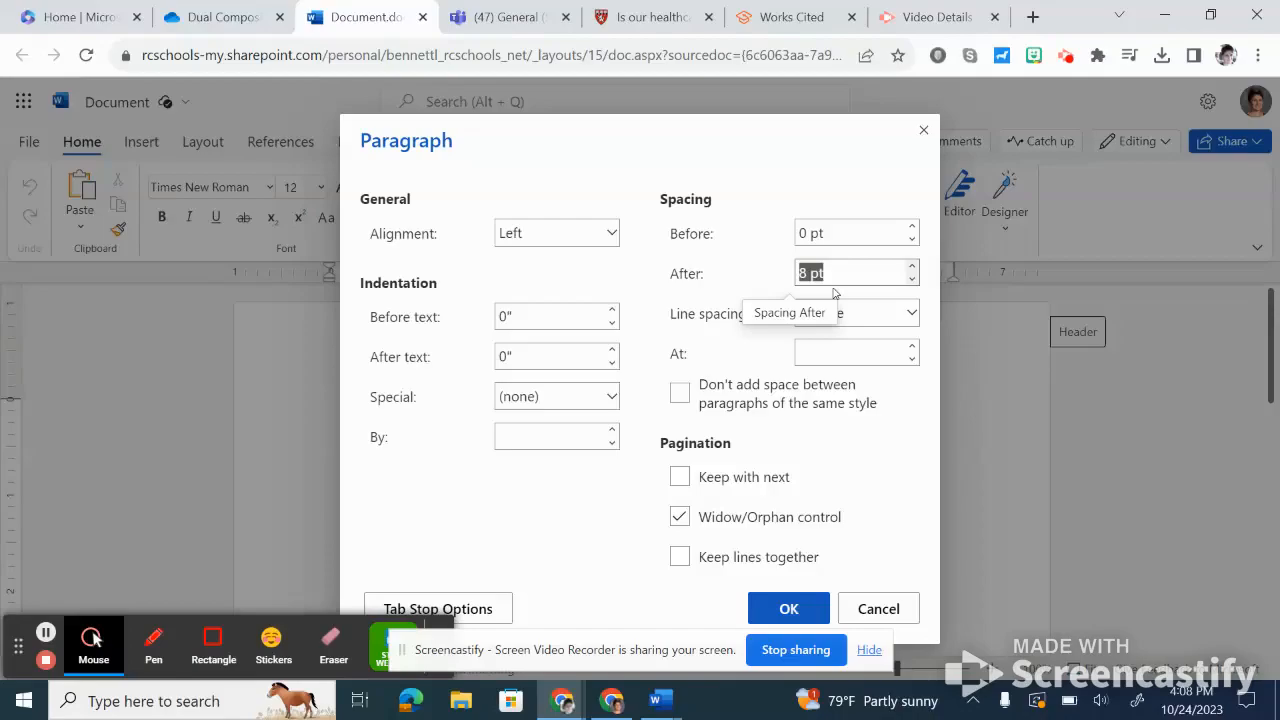
pyautogui.write('0')
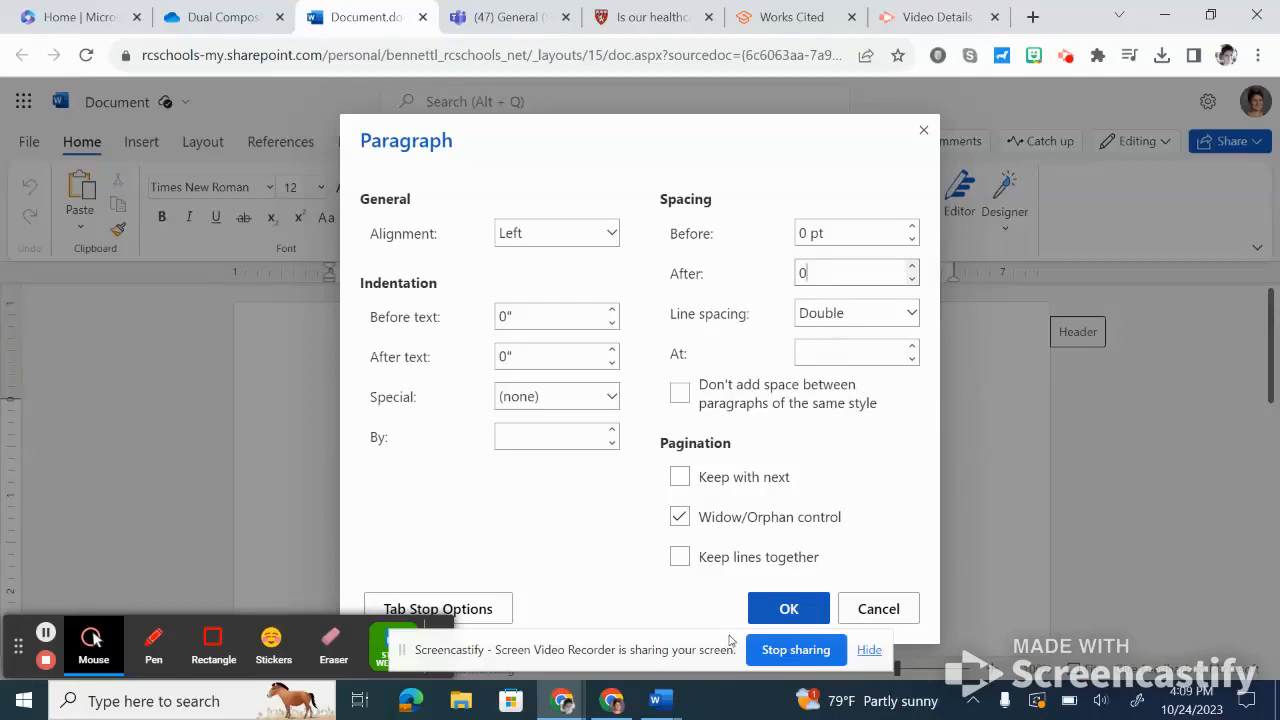
pyautogui.click(785, 609)
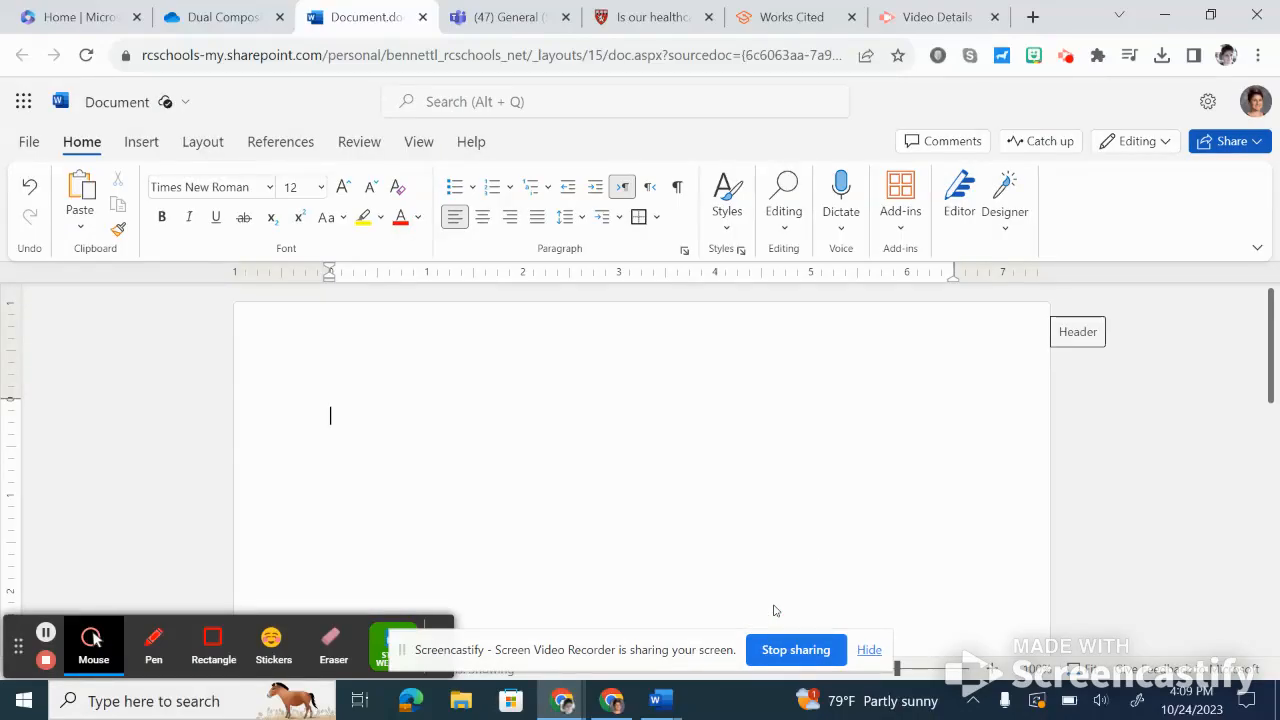
# Add the centered title "Works Cited" and start a left-aligned line beneath it.
pyautogui.click(484, 220)
pyautogui.click(484, 220)
pyautogui.write('Wor')
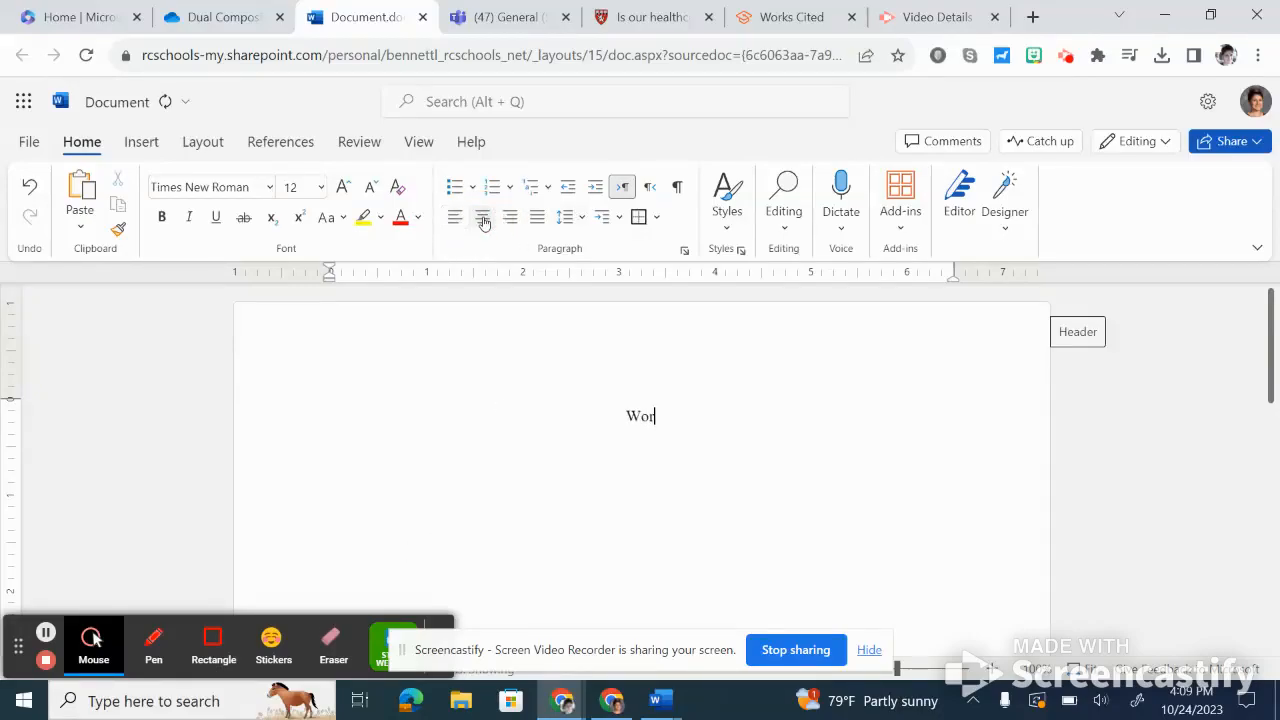
pyautogui.write('ks Cited')
pyautogui.press('Return')
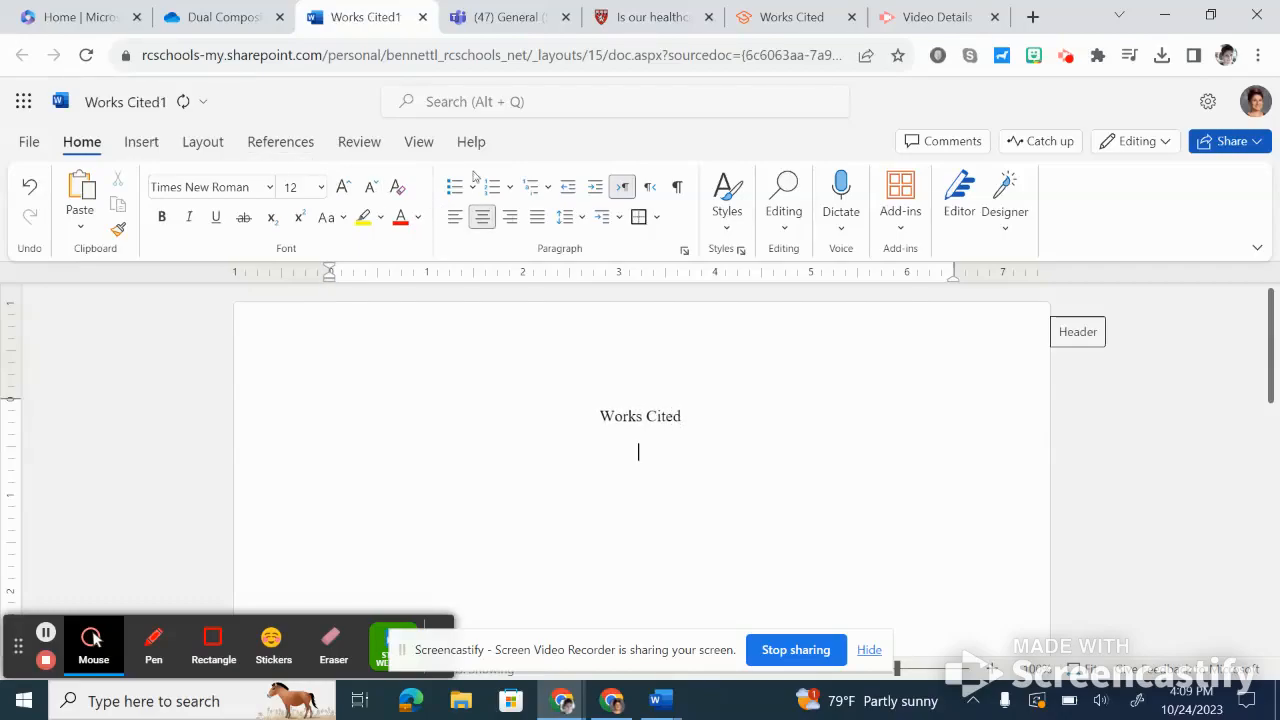
pyautogui.click(455, 218)
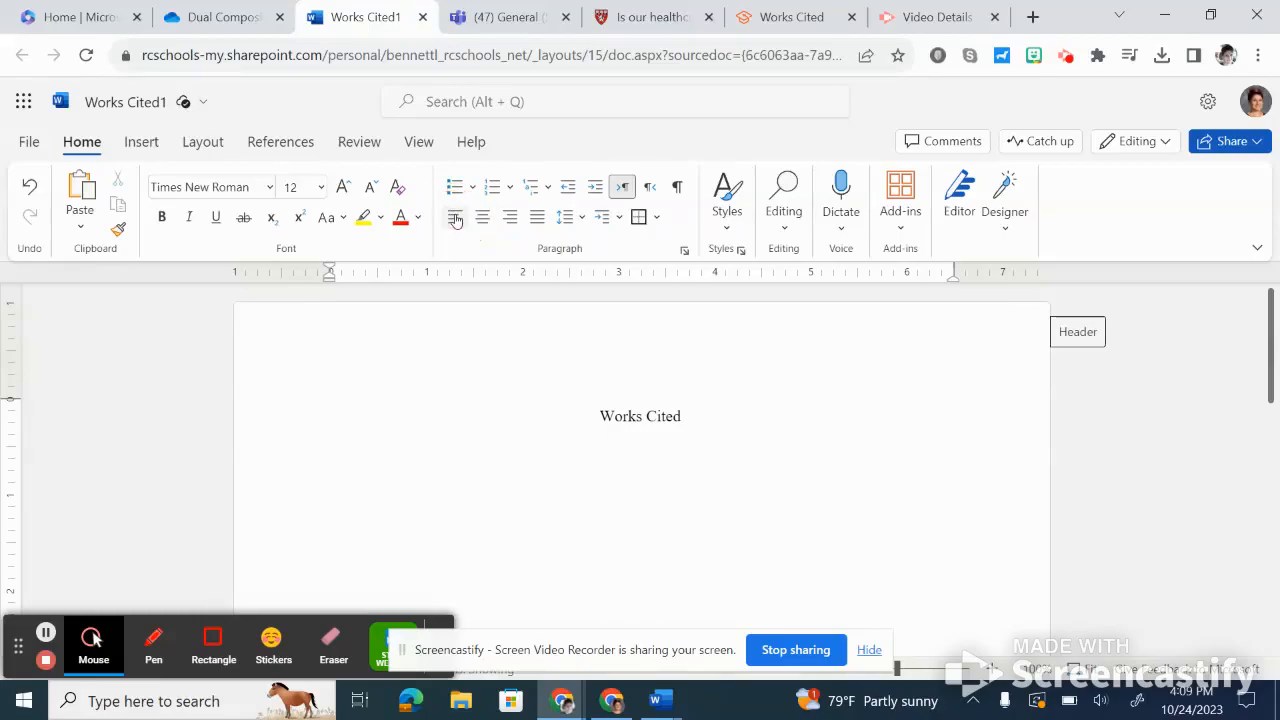
pyautogui.scroll(-1, 394, 397)
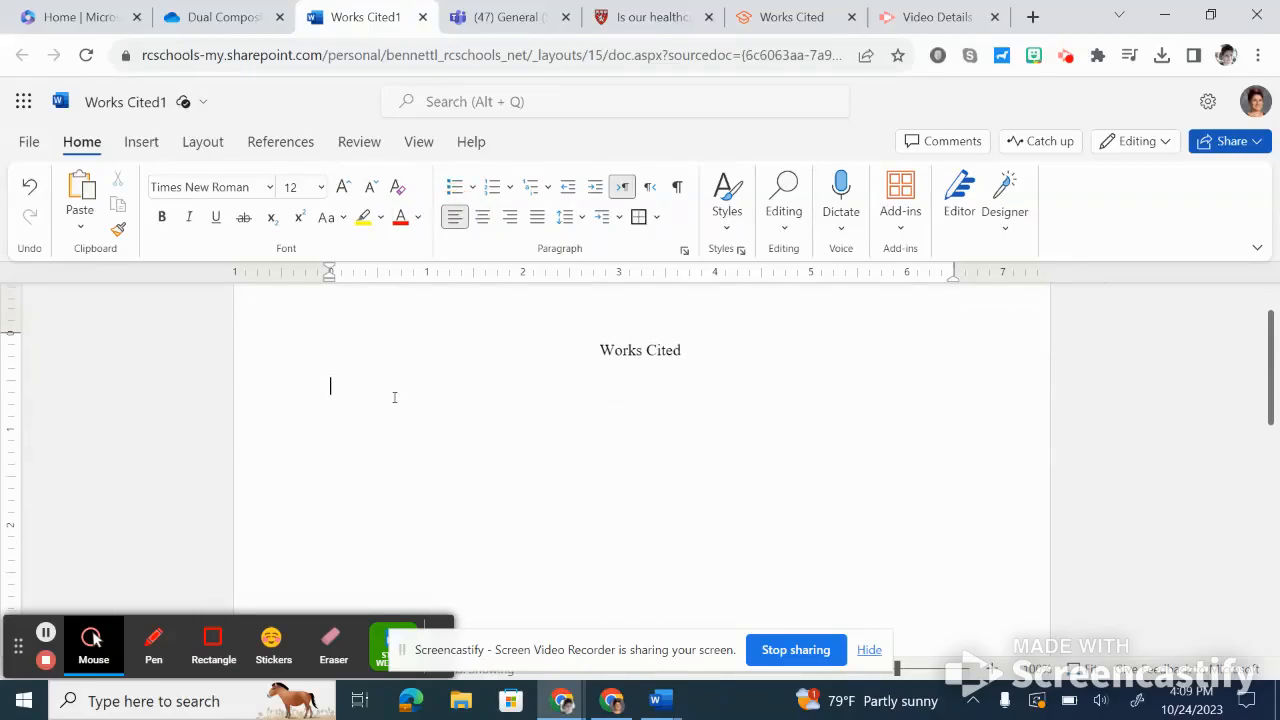
# Copy the full reference citation from the class notebook's "Article: Healthcare Reform" page and paste it below the Works Cited title.
pyautogui.rightClick(514, 16)
pyautogui.click(483, 22)
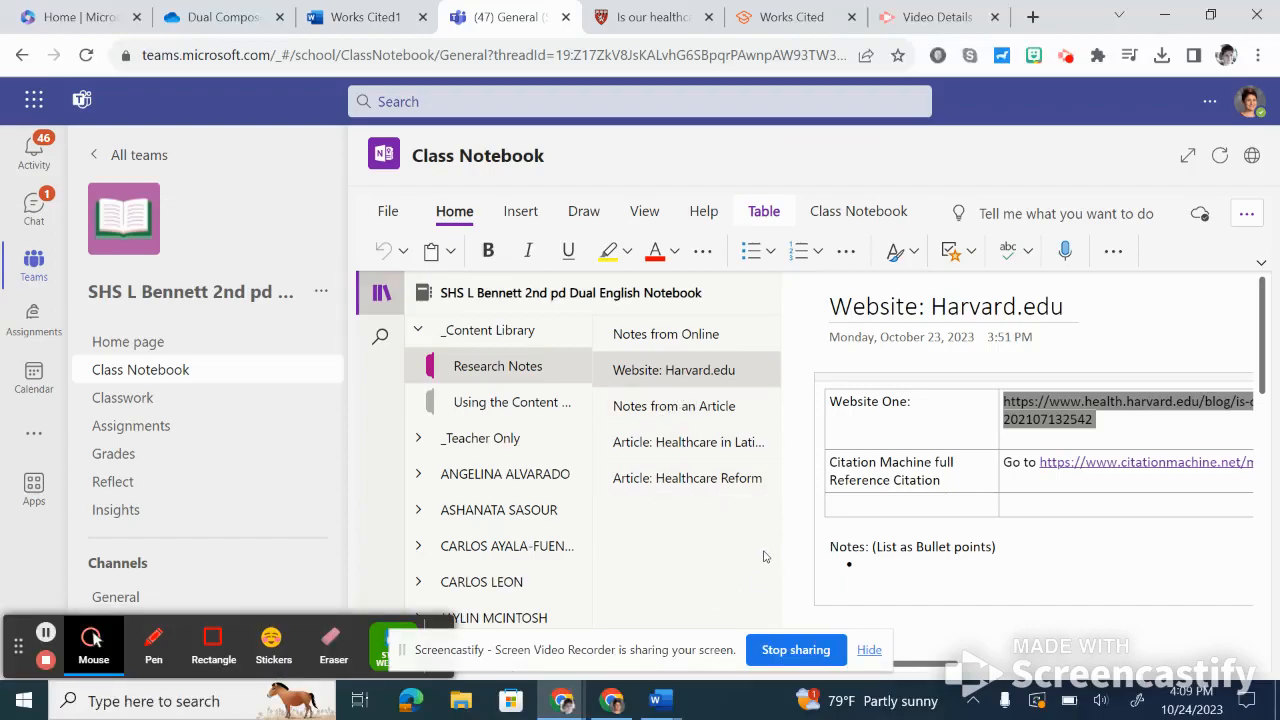
pyautogui.click(697, 490)
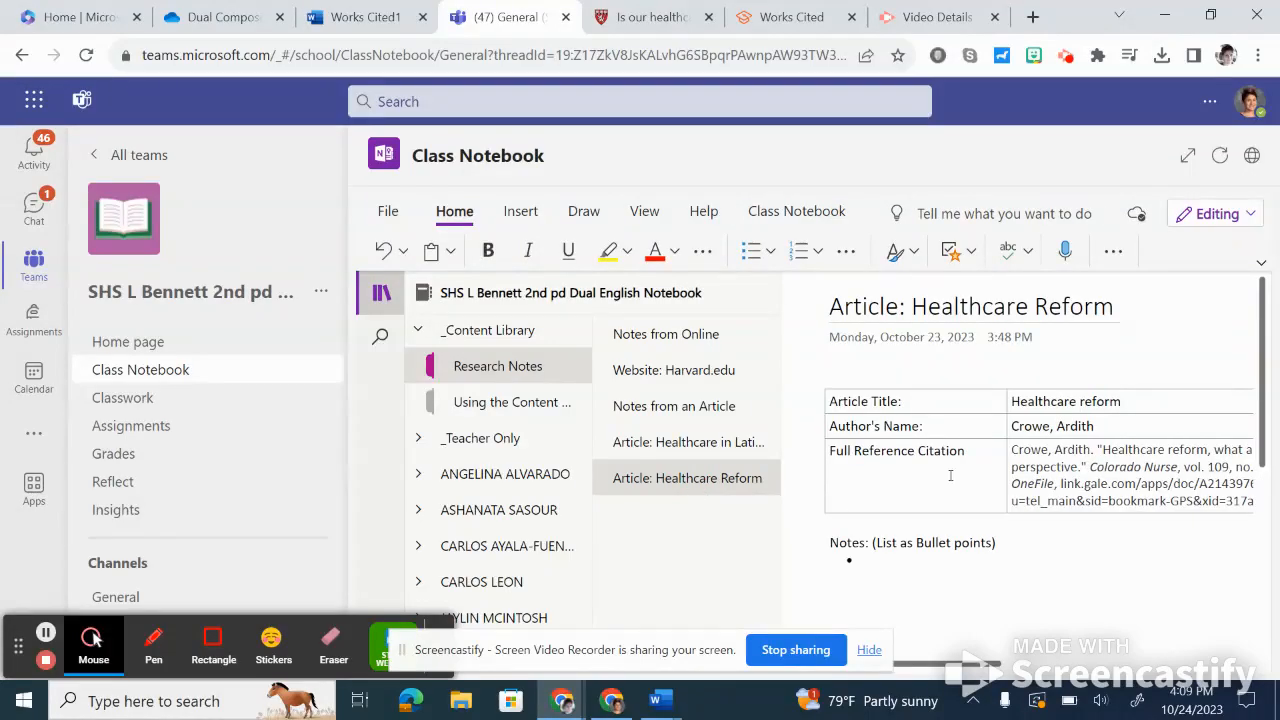
pyautogui.click(1041, 611)
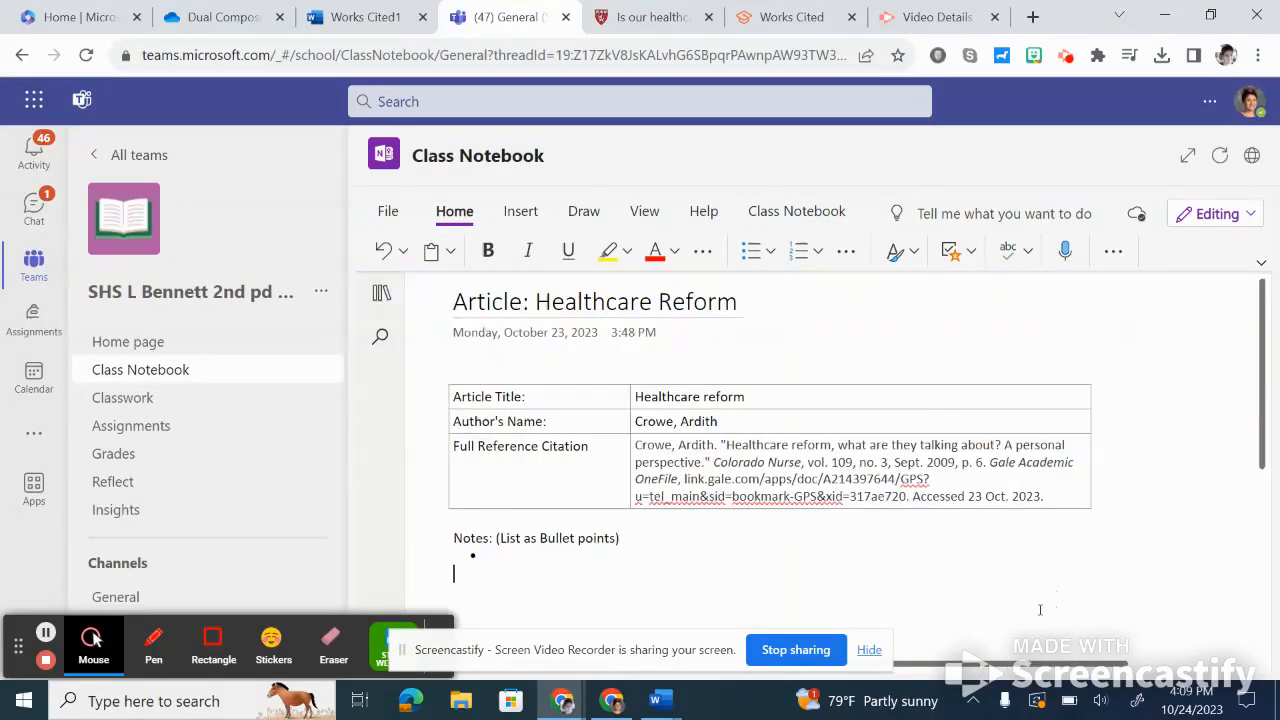
pyautogui.moveTo(1045, 498); pyautogui.dragTo(632, 450)
pyautogui.hotkey('ctrl', 'c')
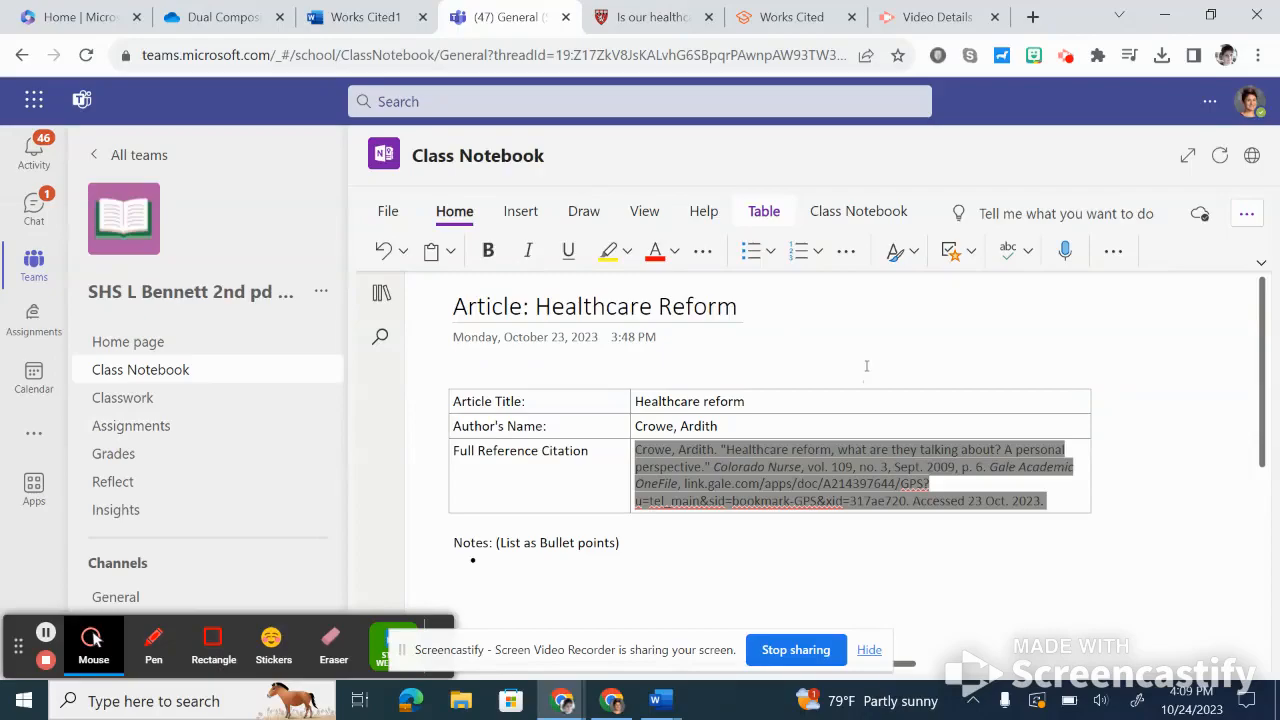
pyautogui.click(357, 10)
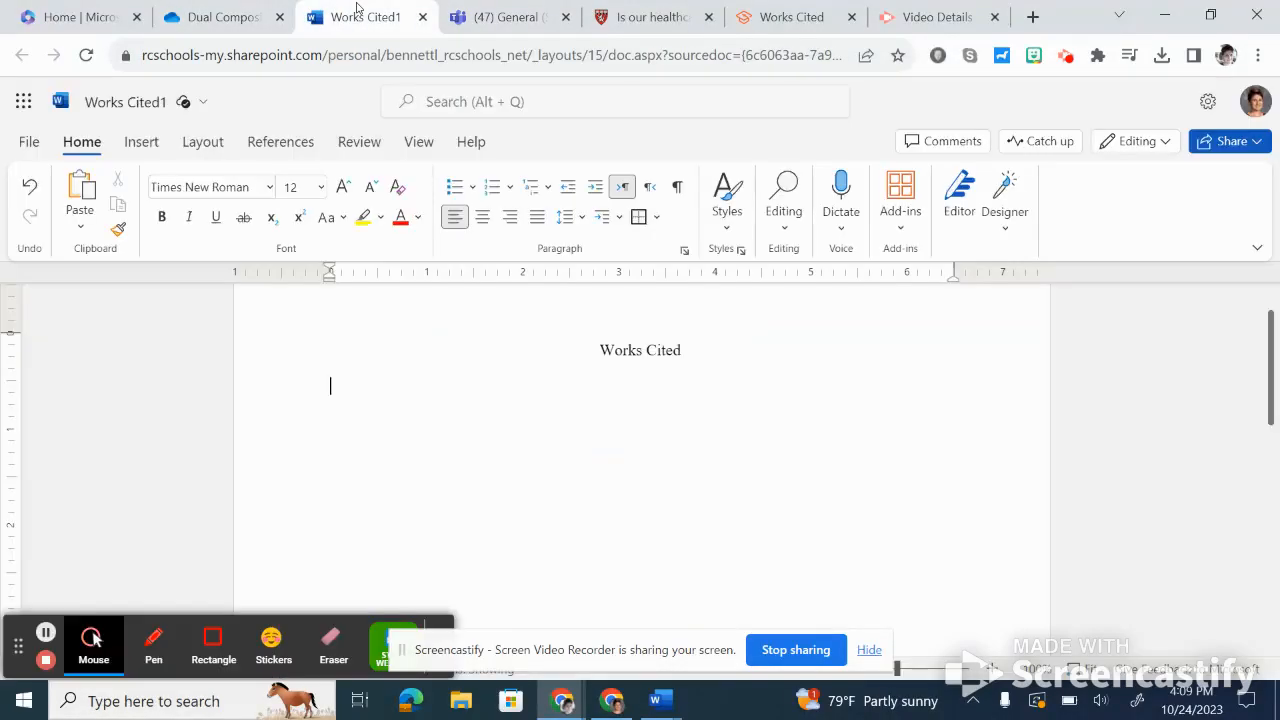
pyautogui.hotkey('ctrl', 'v')
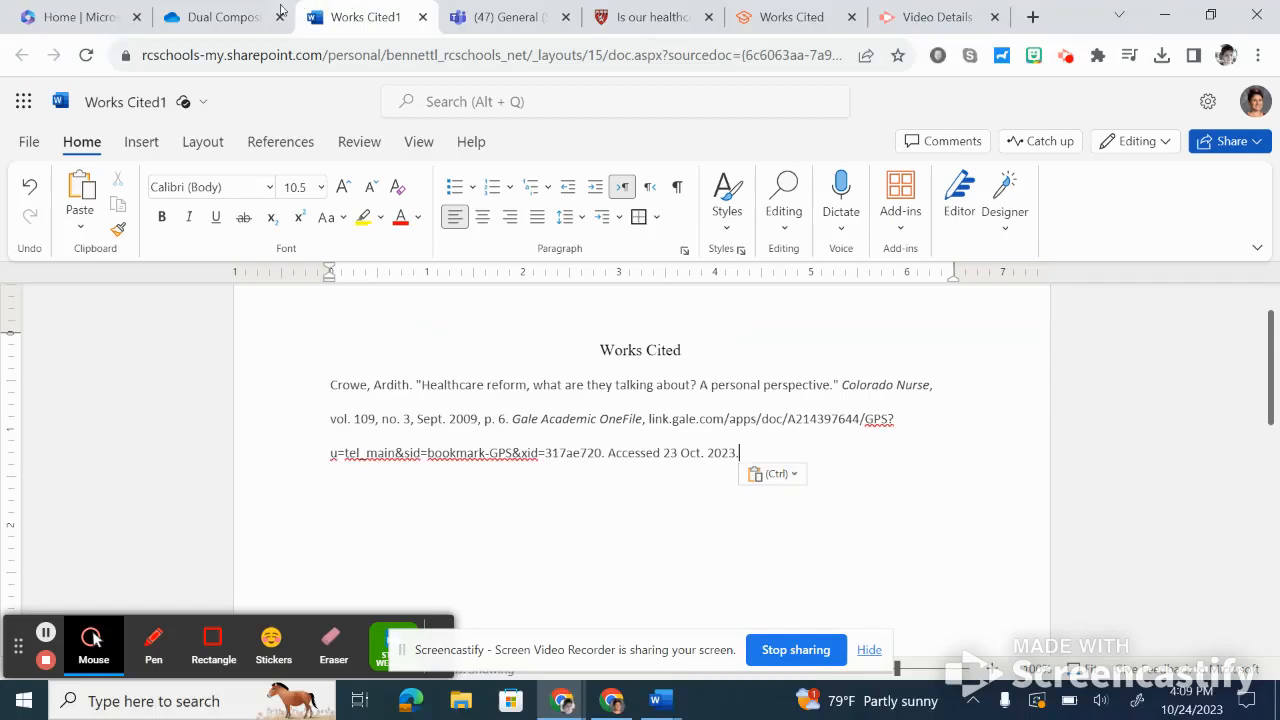
# Copy the full reference citation from the notebook's "Article: Healthcare in Latin America" page and paste it below the first citation.
pyautogui.click(503, 17)
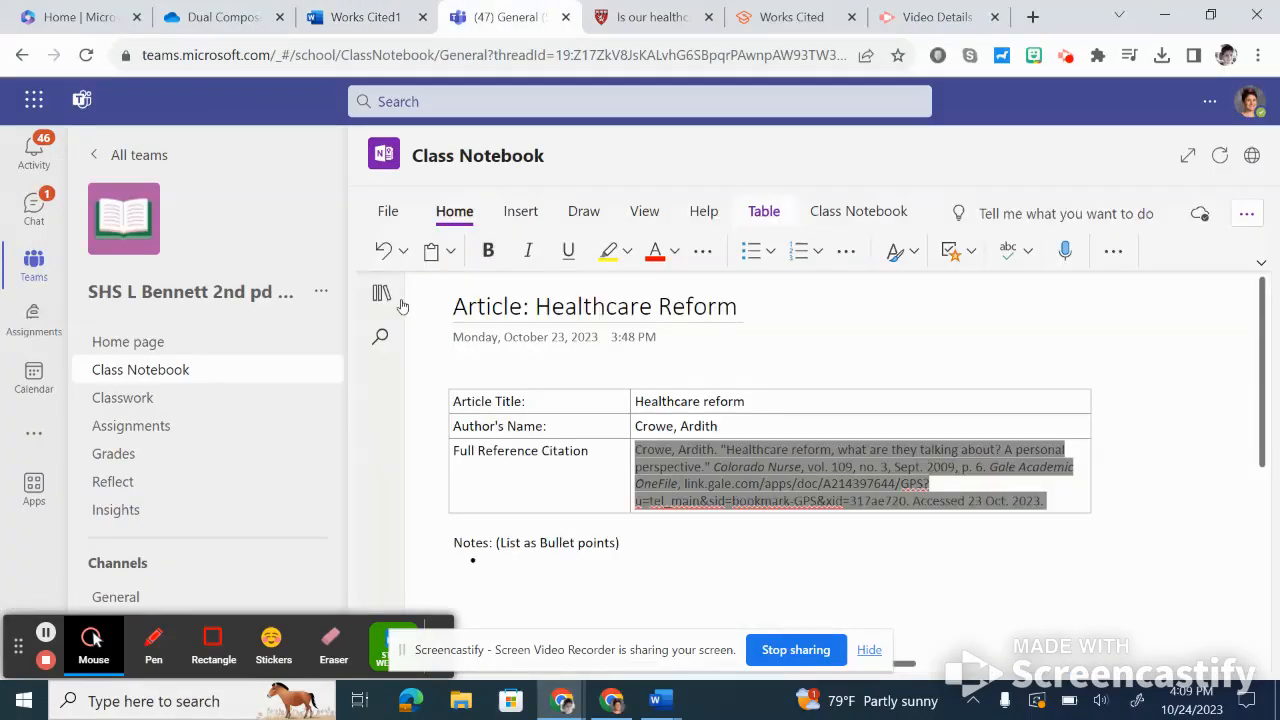
pyautogui.click(381, 292)
pyautogui.click(698, 444)
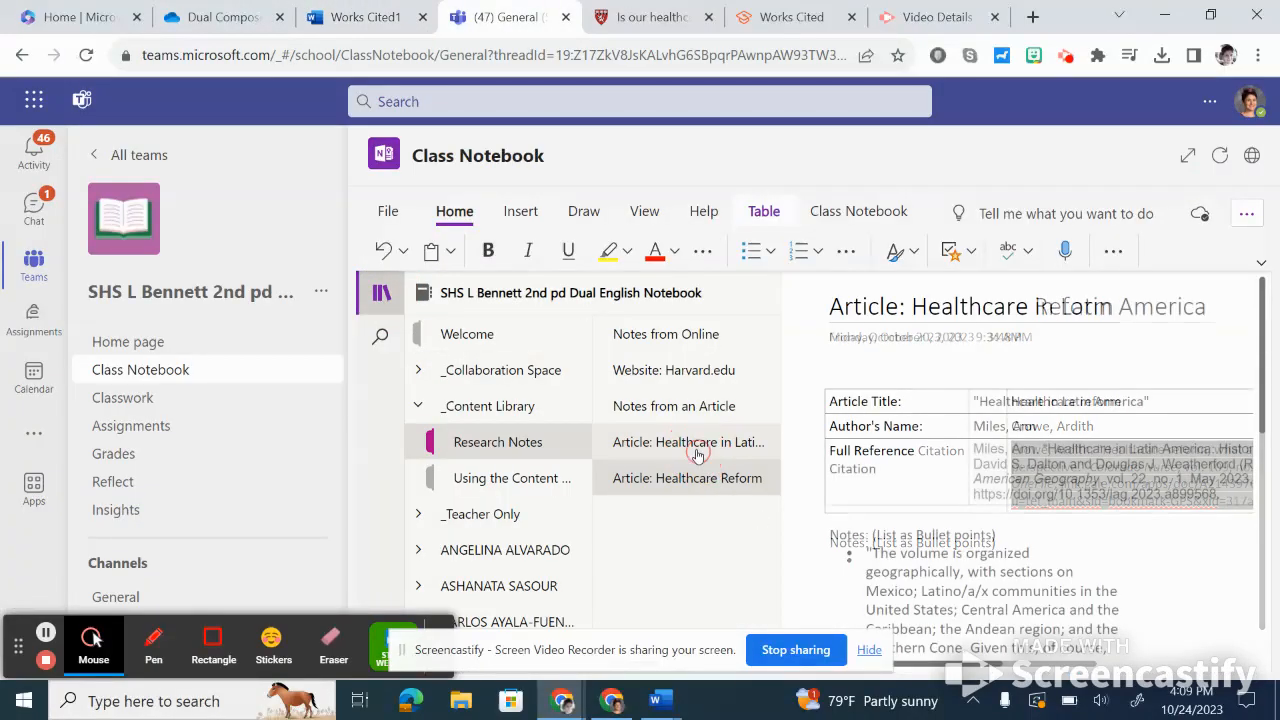
pyautogui.click(1122, 558)
pyautogui.moveTo(871, 494); pyautogui.dragTo(603, 447)
pyautogui.hotkey('ctrl', 'c')
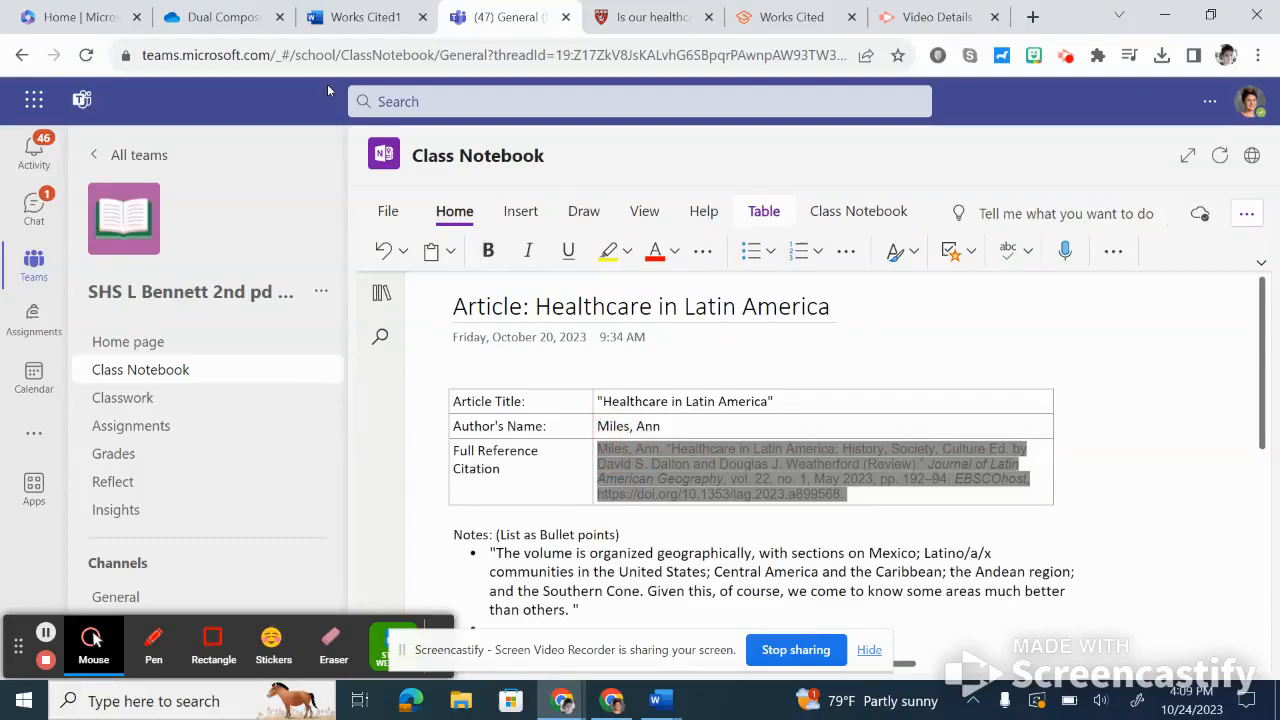
pyautogui.click(367, 19)
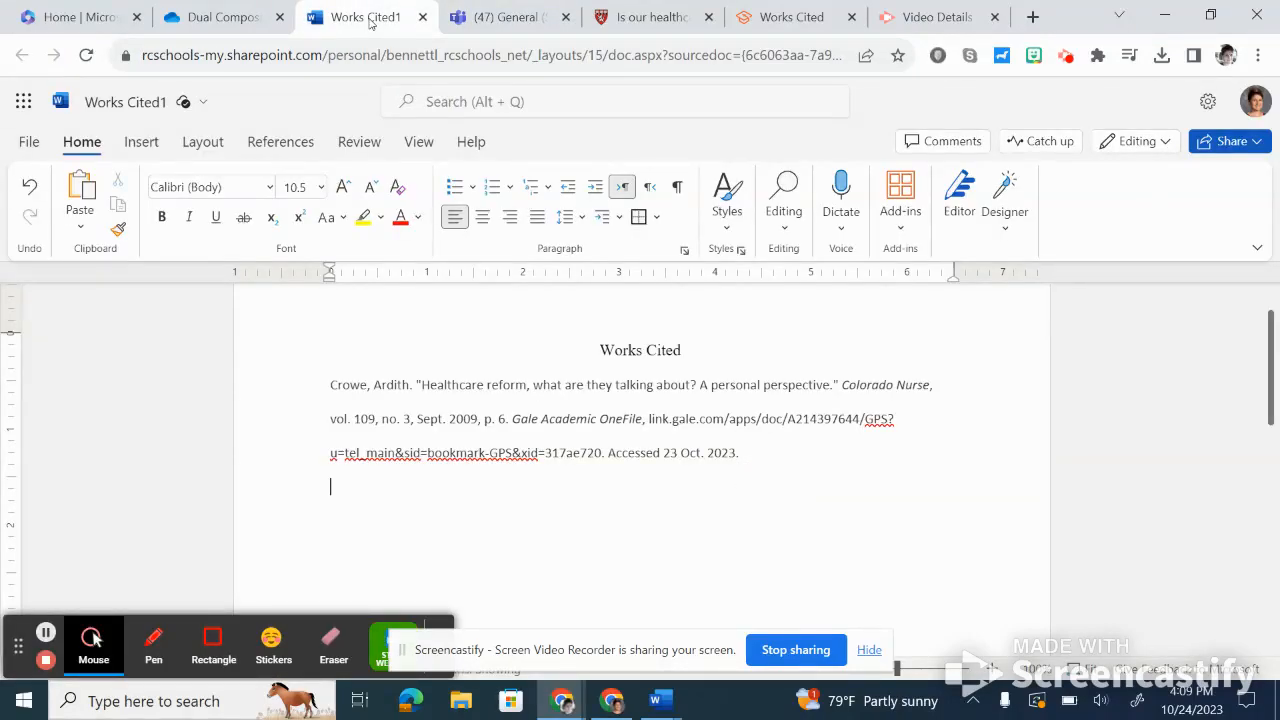
pyautogui.hotkey('ctrl', 'v')
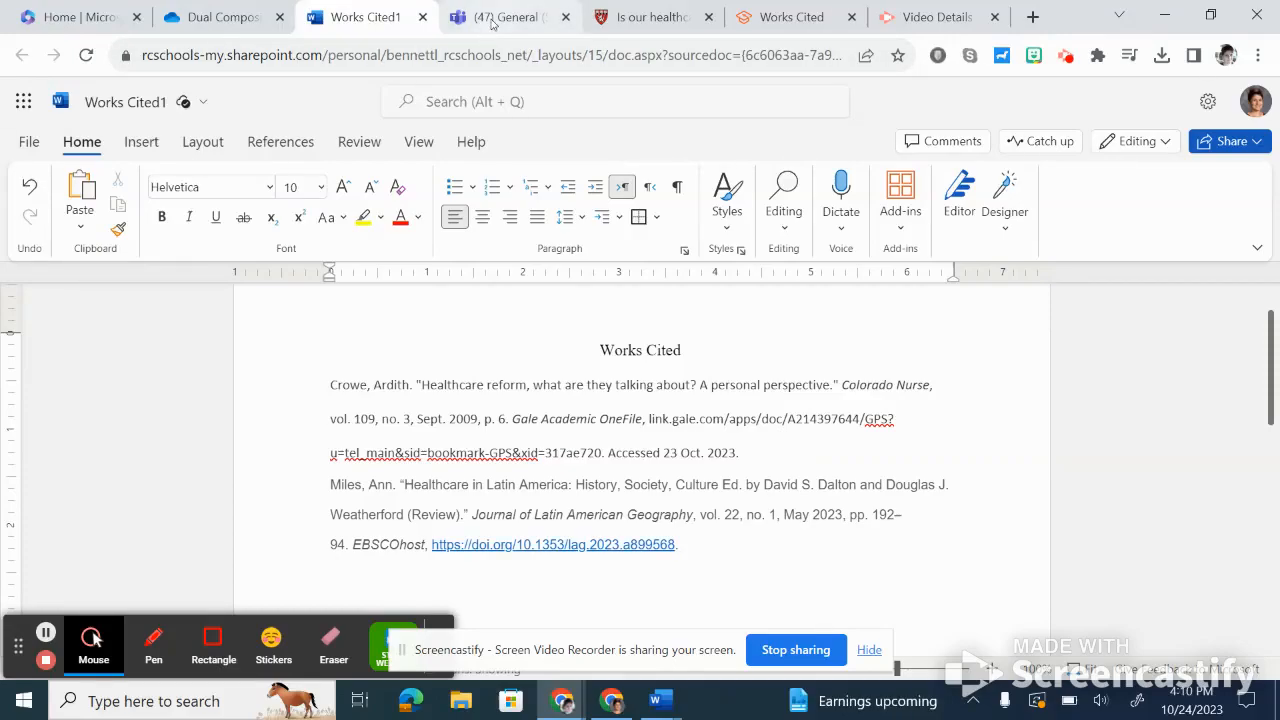
# Copy Scribbr's Works Cited entry for "Is Our Healthcare System Broken?" and paste it below the second citation in the Word document.
pyautogui.click(790, 17)
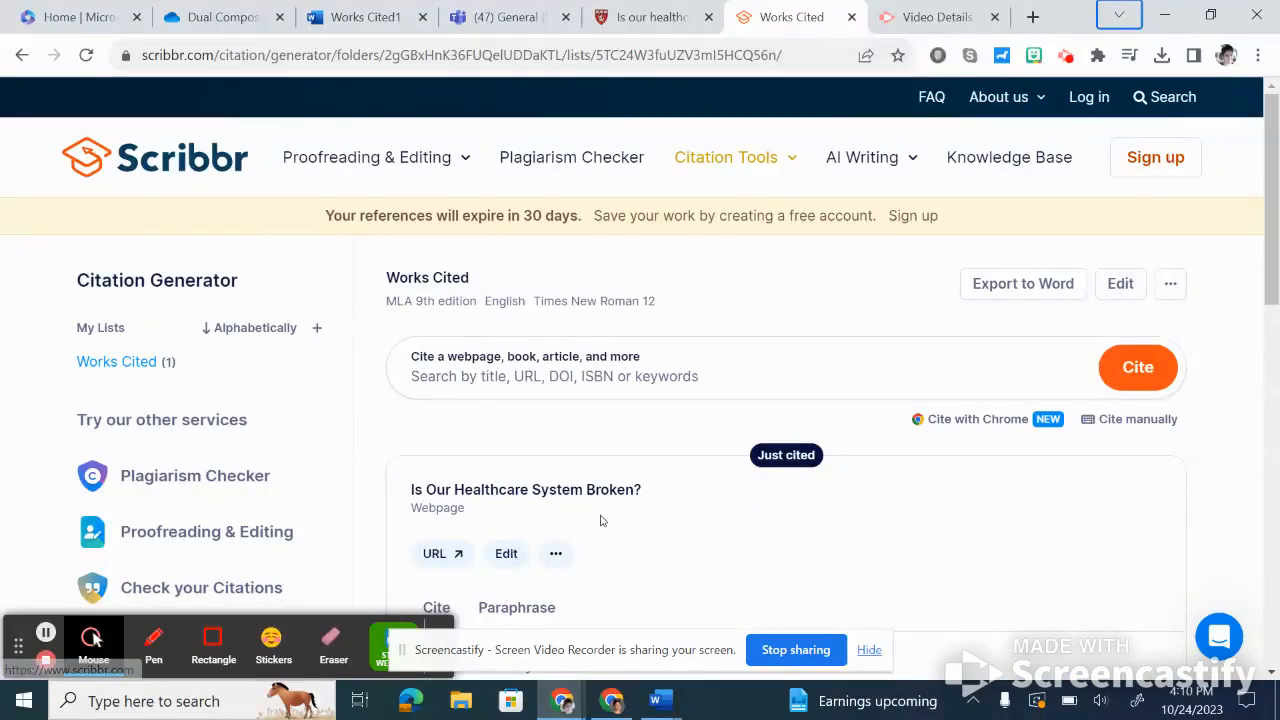
pyautogui.scroll(-3, 602, 520)
pyautogui.moveTo(812, 443); pyautogui.dragTo(406, 416)
pyautogui.hotkey('ctrl', 'c')
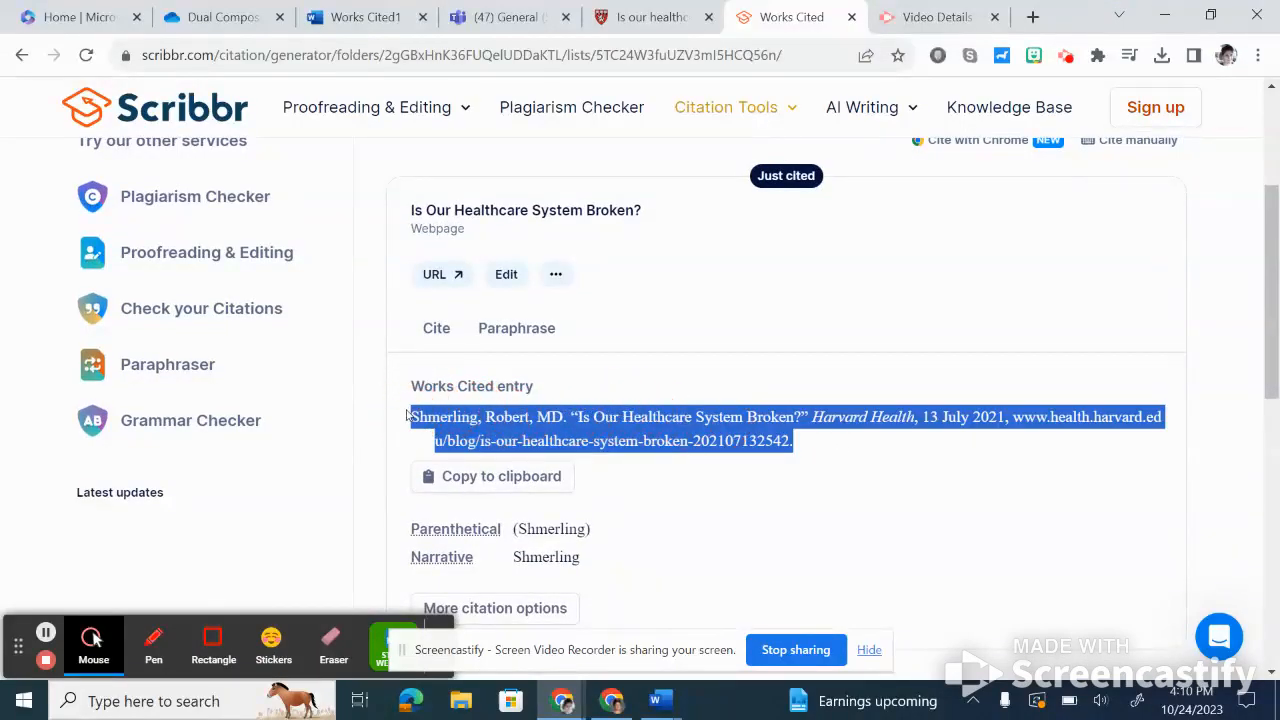
pyautogui.click(364, 12)
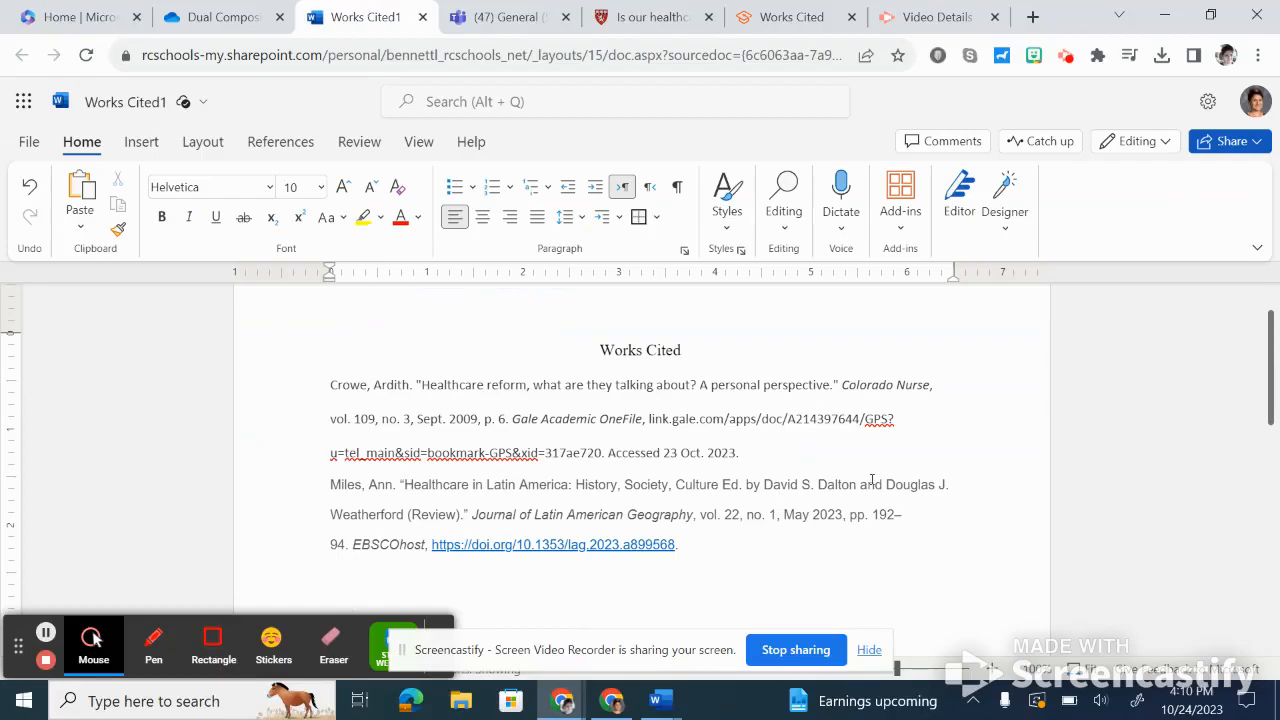
pyautogui.hotkey('ctrl', 'v')
# Format all three pasted citations in Times New Roman at size 12.
pyautogui.scroll(-1, 921, 545)
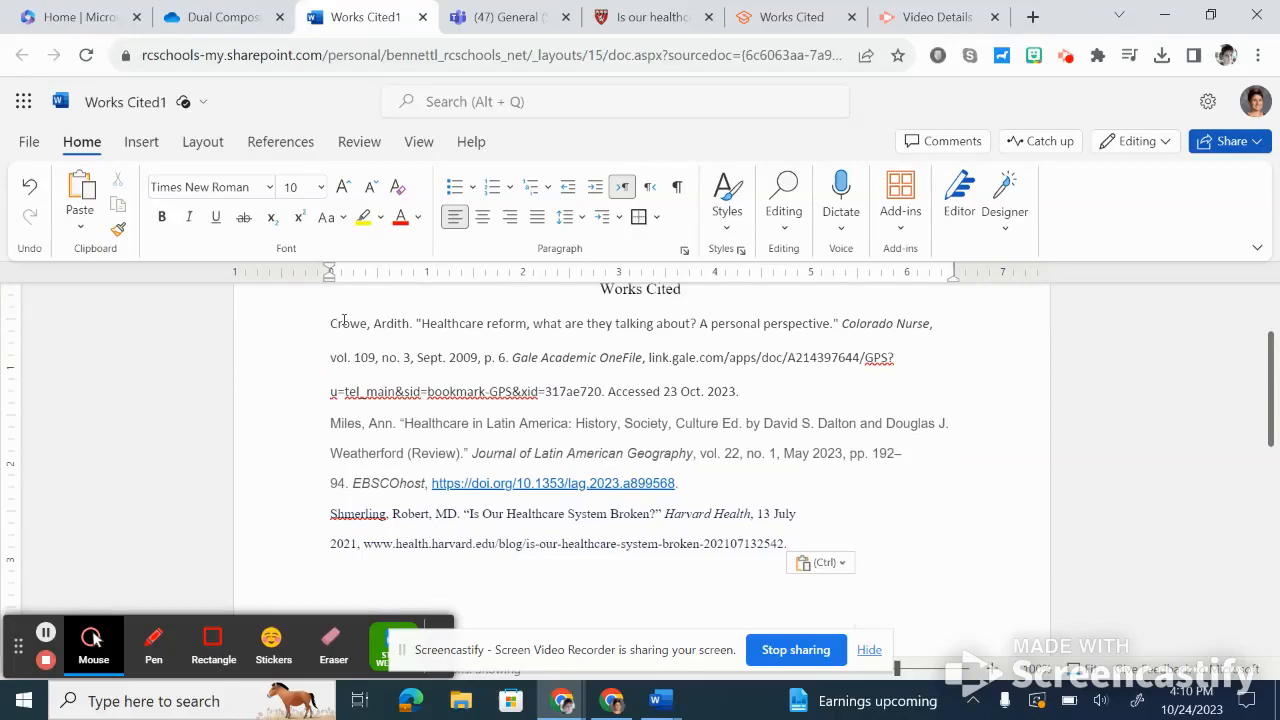
pyautogui.moveTo(332, 322); pyautogui.dragTo(794, 561)
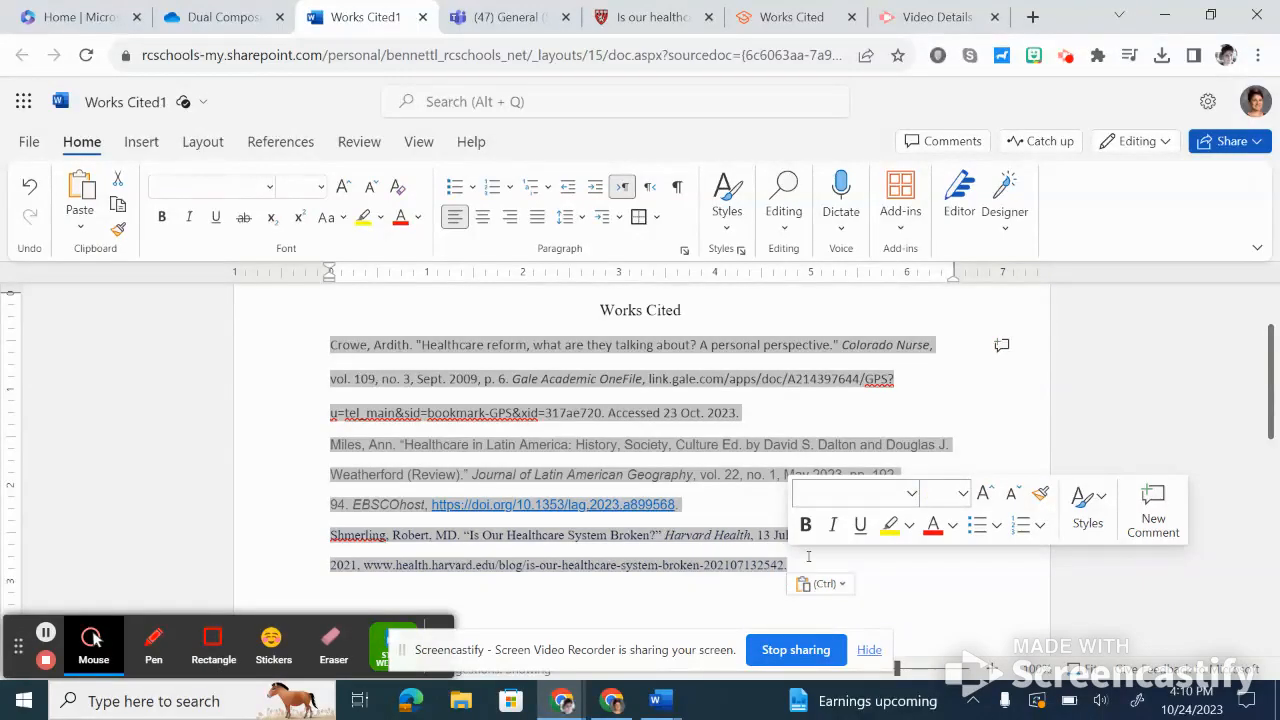
pyautogui.click(911, 493)
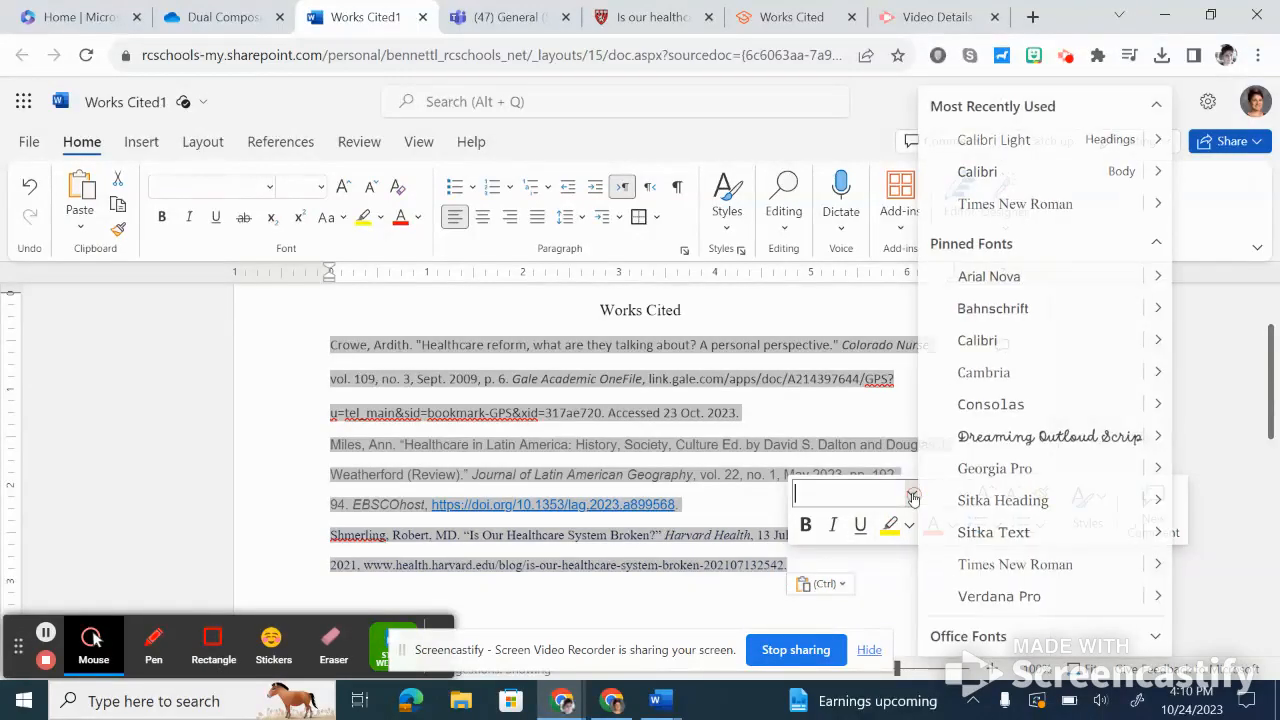
pyautogui.click(1000, 204)
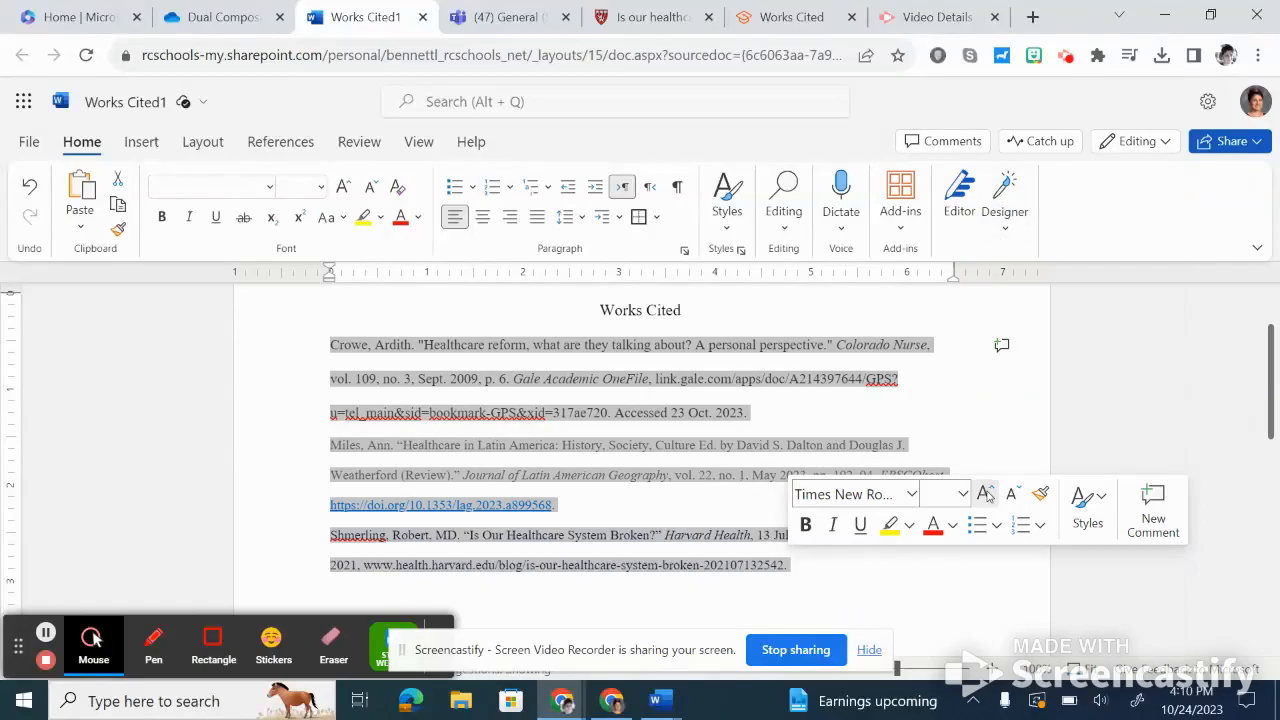
pyautogui.click(985, 494)
pyautogui.click(985, 494)
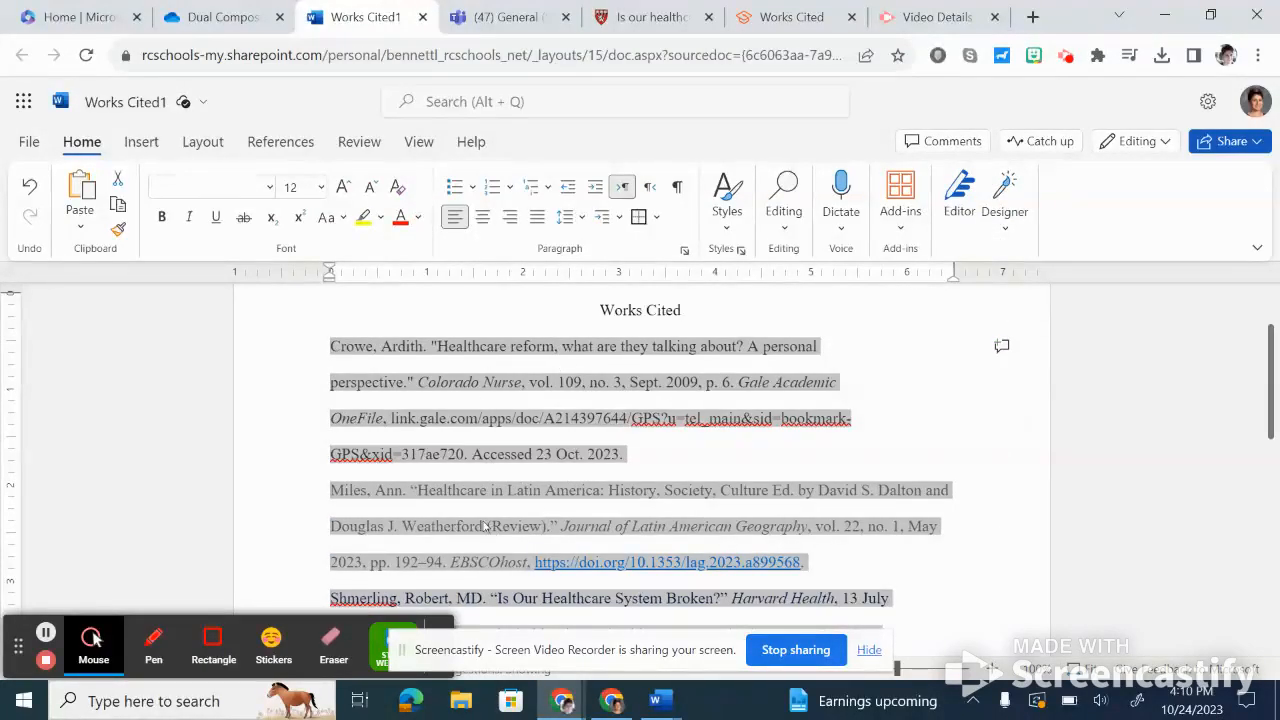
# Set the font color of all three citations to Automatic and give them a hanging indent.
pyautogui.click(419, 218)
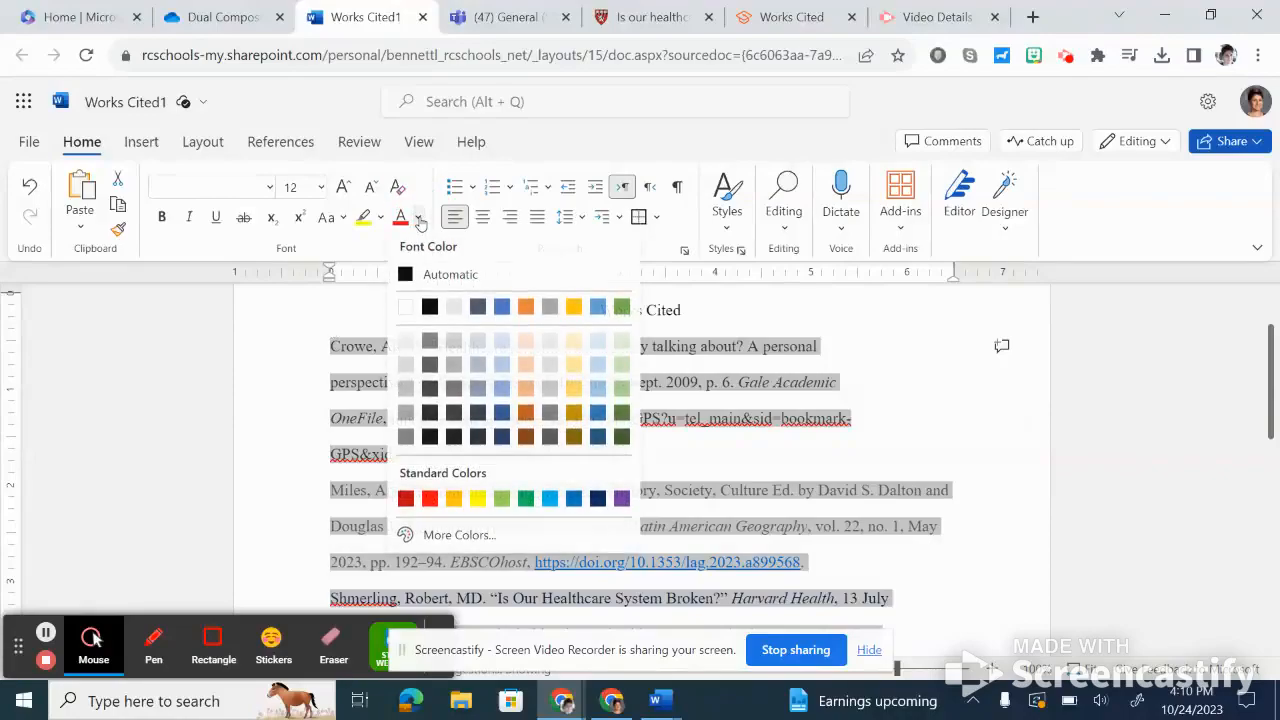
pyautogui.click(429, 274)
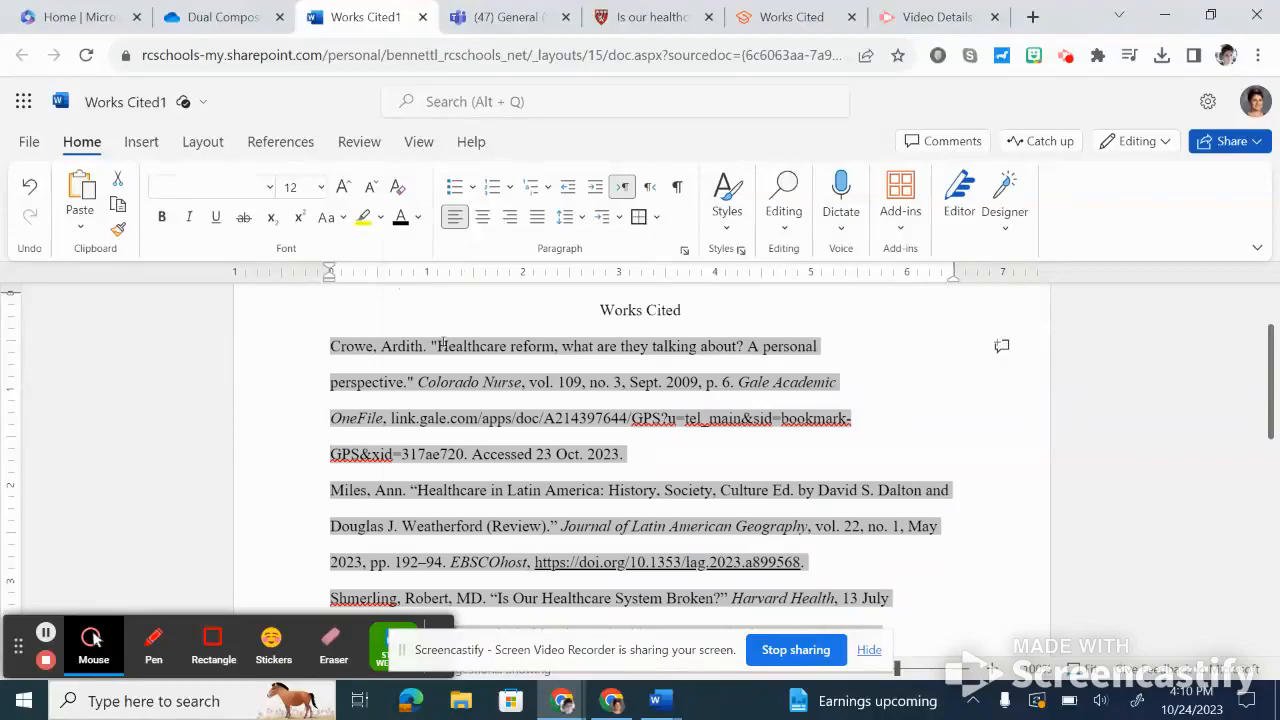
pyautogui.click(685, 249)
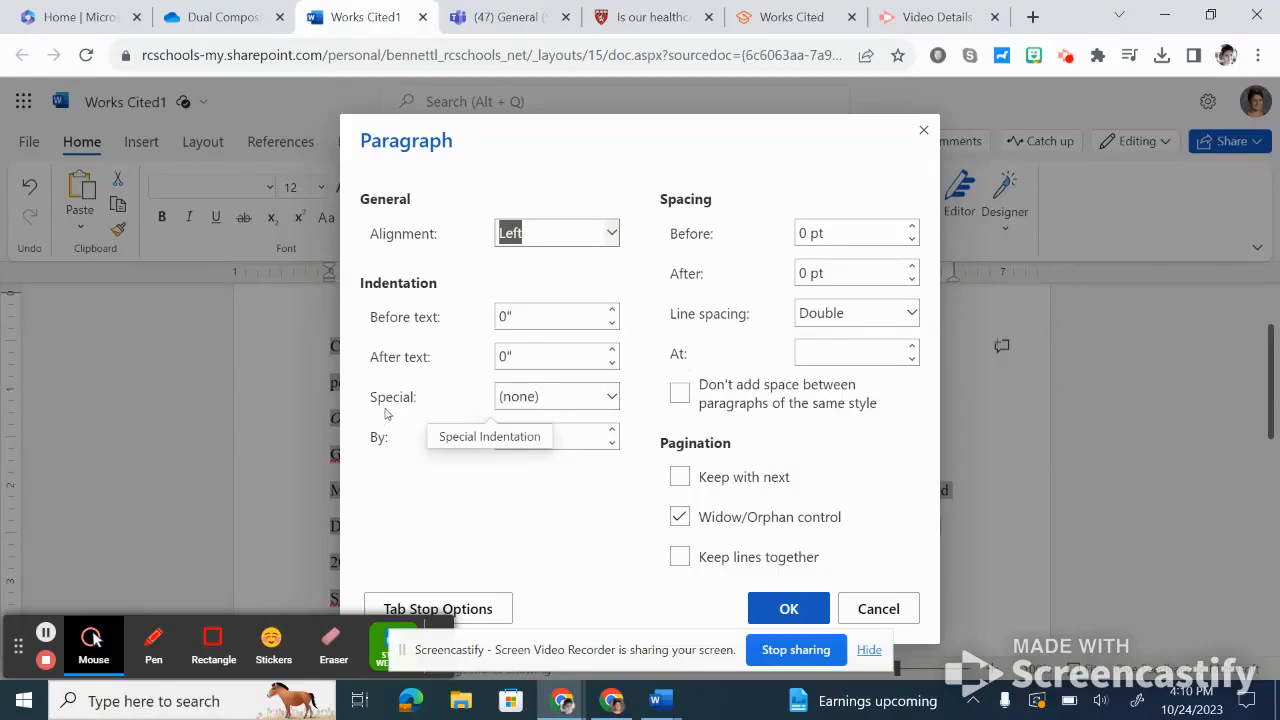
pyautogui.click(530, 397)
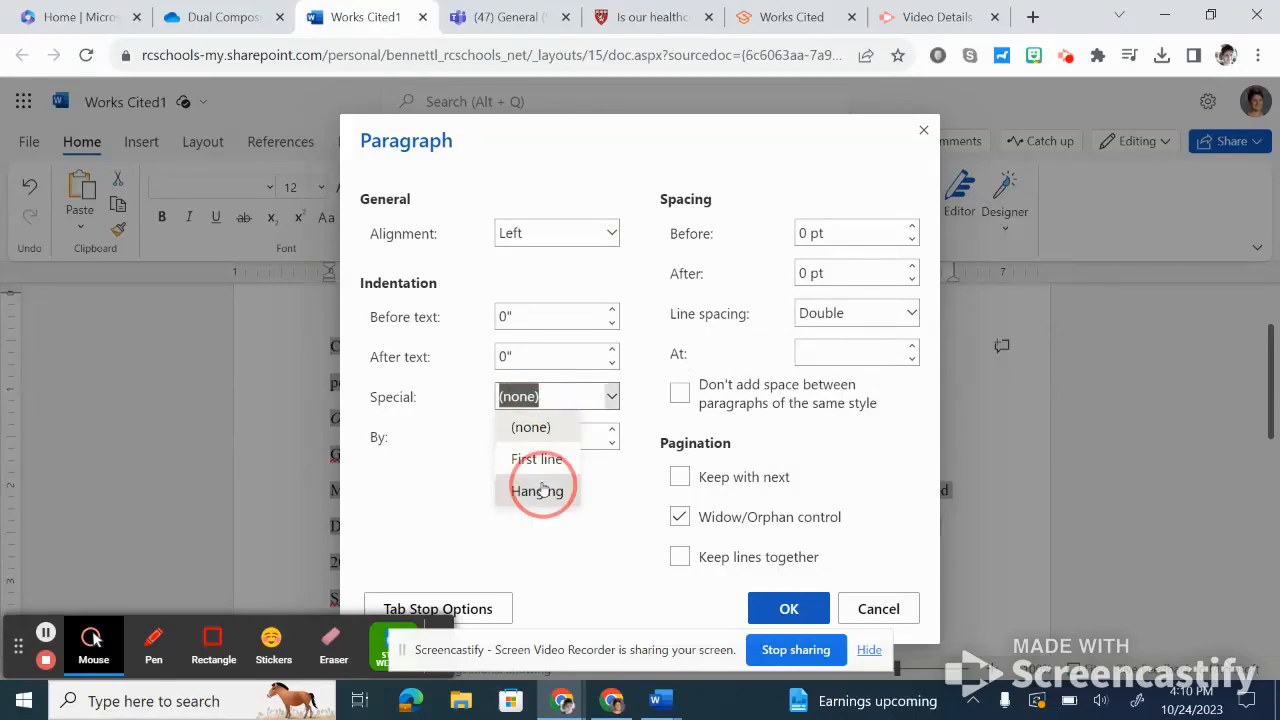
pyautogui.click(540, 490)
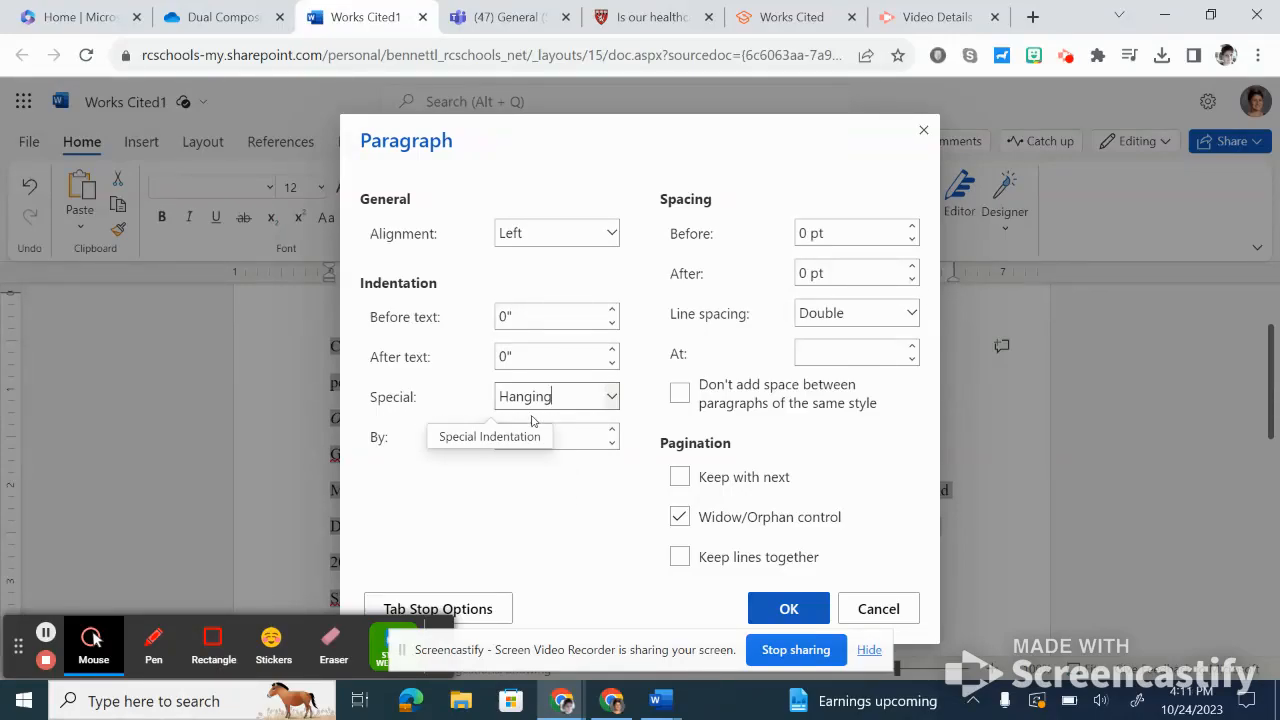
pyautogui.click(776, 610)
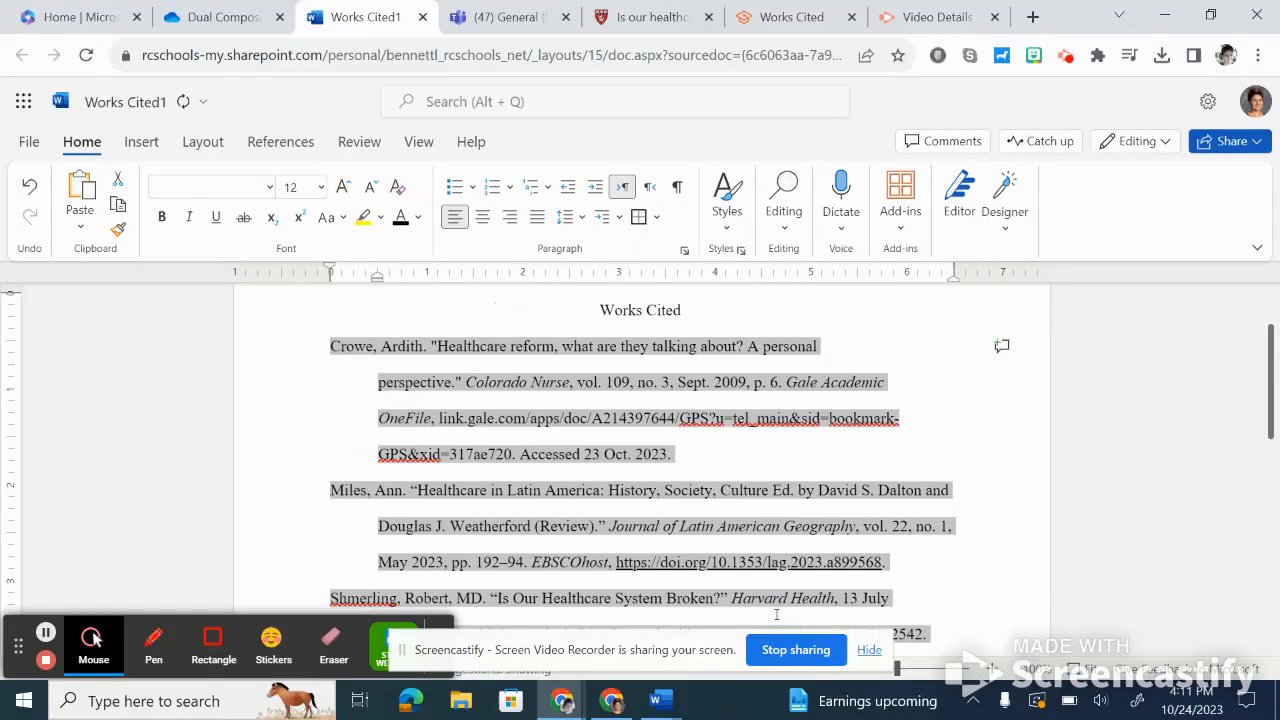
pyautogui.click(977, 480)
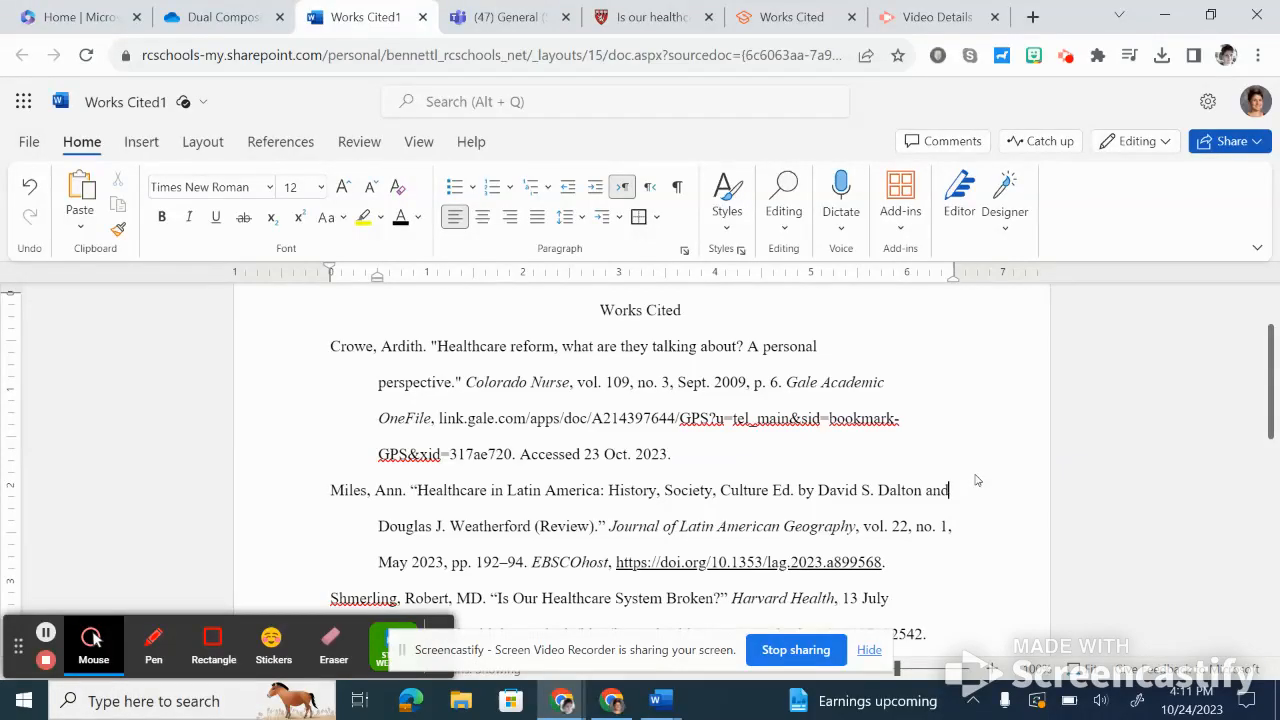
# Capitalize "Reform" and "What" in the first citation's article title, keeping the title on the same line.
pyautogui.click(509, 345)
pyautogui.press('Delete')
pyautogui.write('R')
pyautogui.click(578, 346)
pyautogui.press('Return')
pyautogui.write('W')
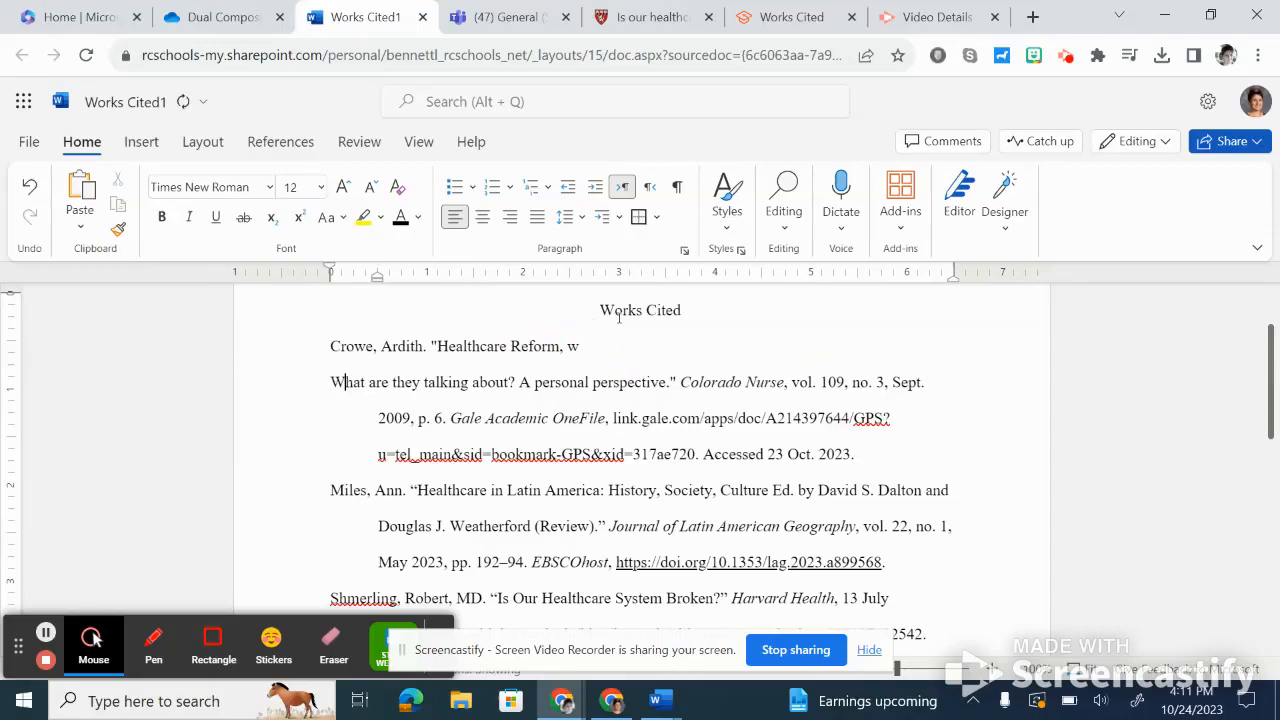
pyautogui.press('BackSpace')
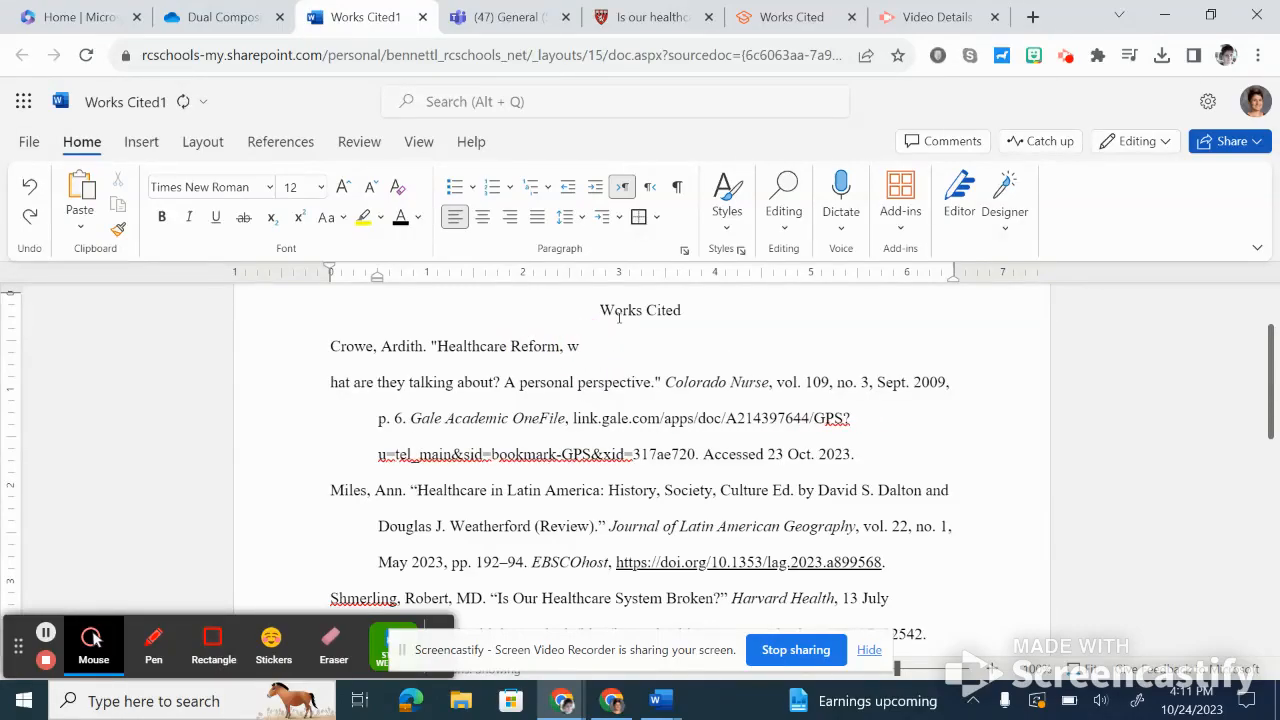
pyautogui.press('BackSpace')
pyautogui.press('BackSpace')
pyautogui.press('BackSpace')
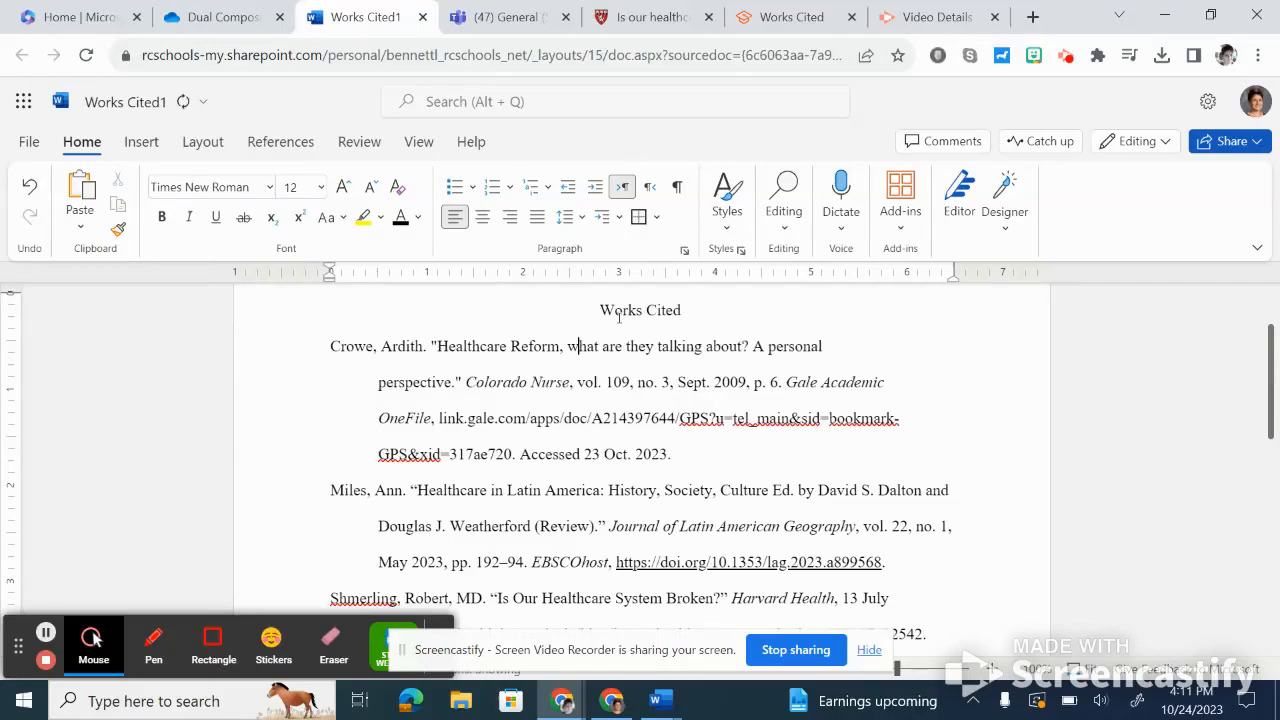
pyautogui.write('W')
pyautogui.click(613, 311)
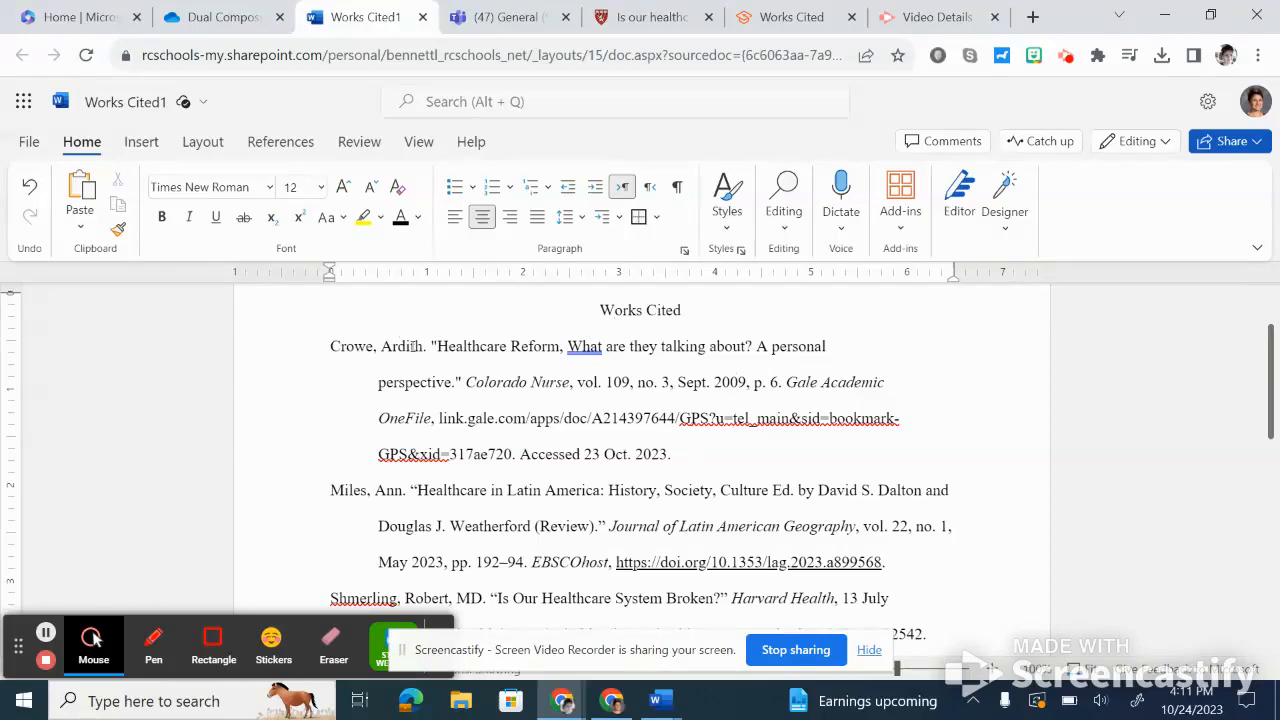
# Copy the entire first citation, delete it, and paste it back directly below the Works Cited title.
pyautogui.scroll(-2, 334, 507)
pyautogui.scroll(1, 330, 529)
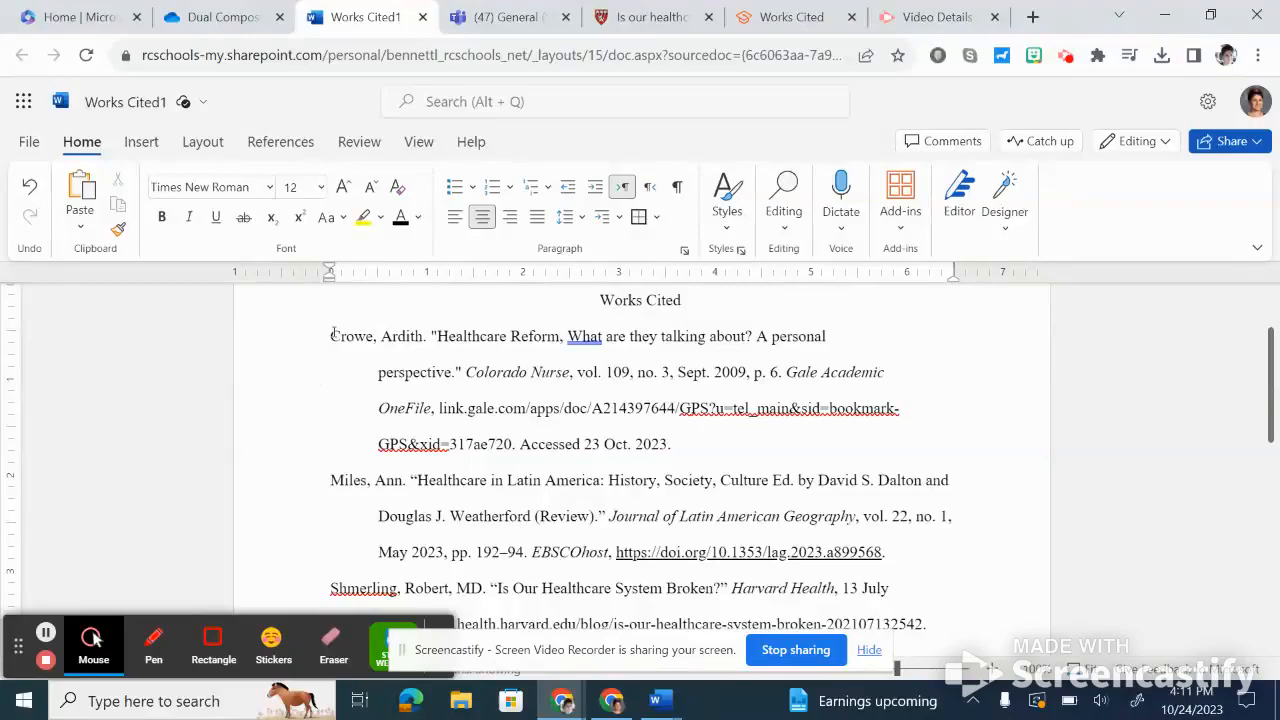
pyautogui.moveTo(333, 336); pyautogui.dragTo(681, 550)
pyautogui.hotkey('ctrl', 'c')
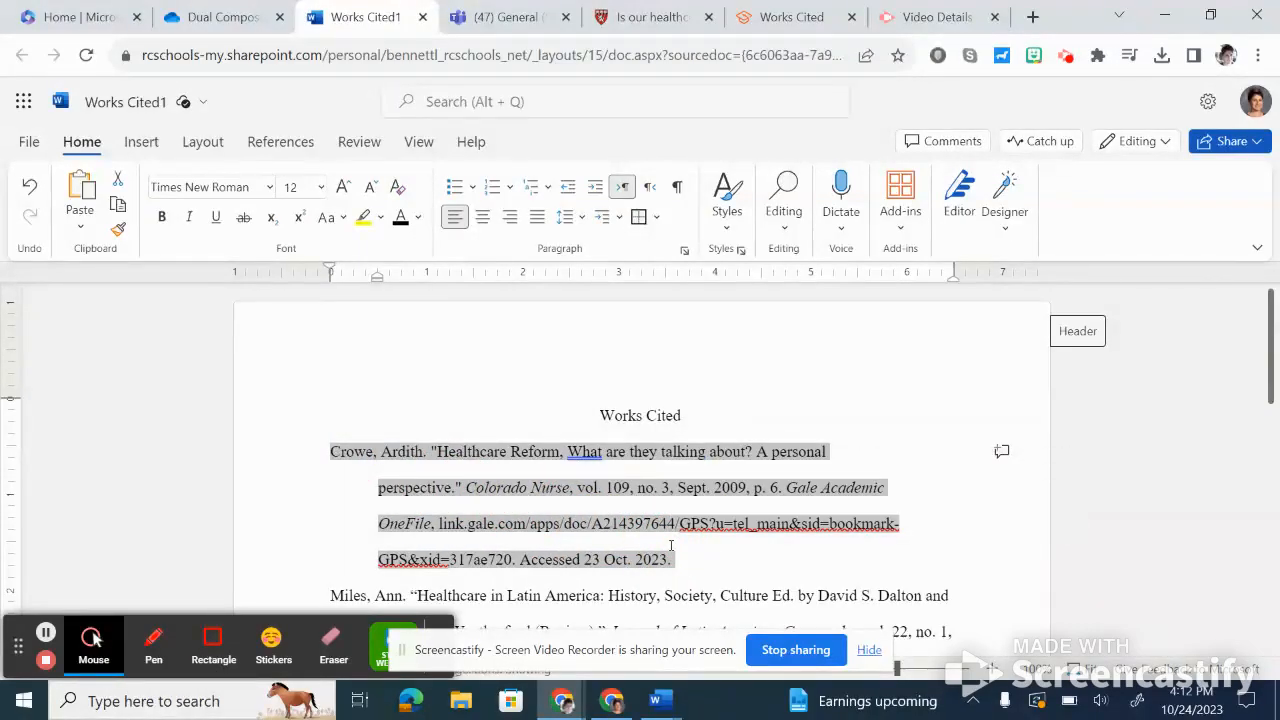
pyautogui.press('Delete')
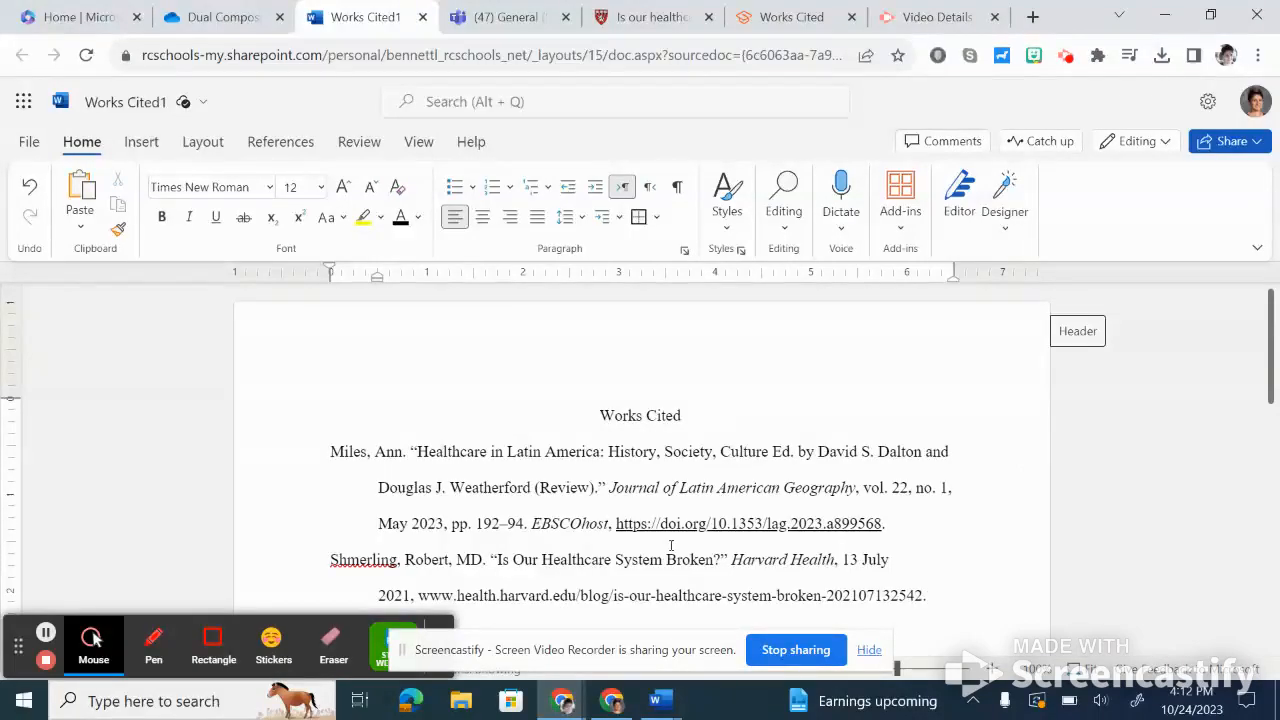
pyautogui.hotkey('ctrl', 'v')
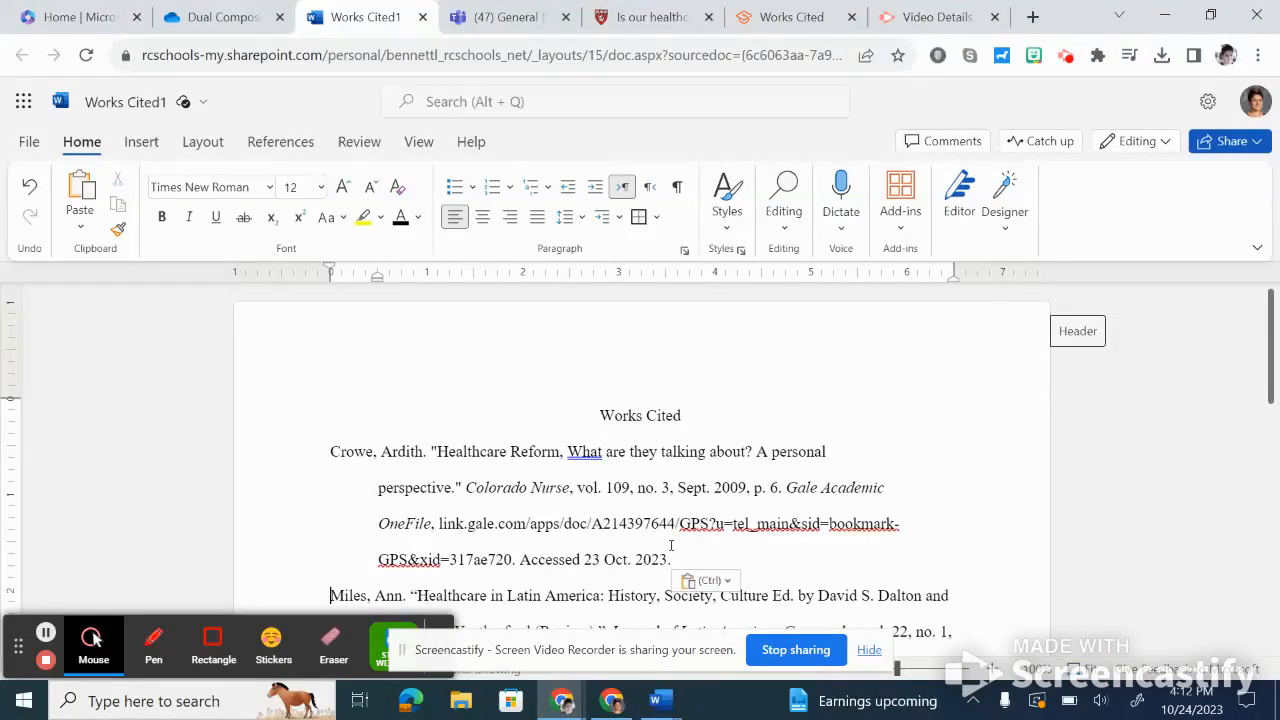
# Capitalize "They", "Talking" and "About" in the first citation's article title.
pyautogui.click(631, 449)
pyautogui.write('T')
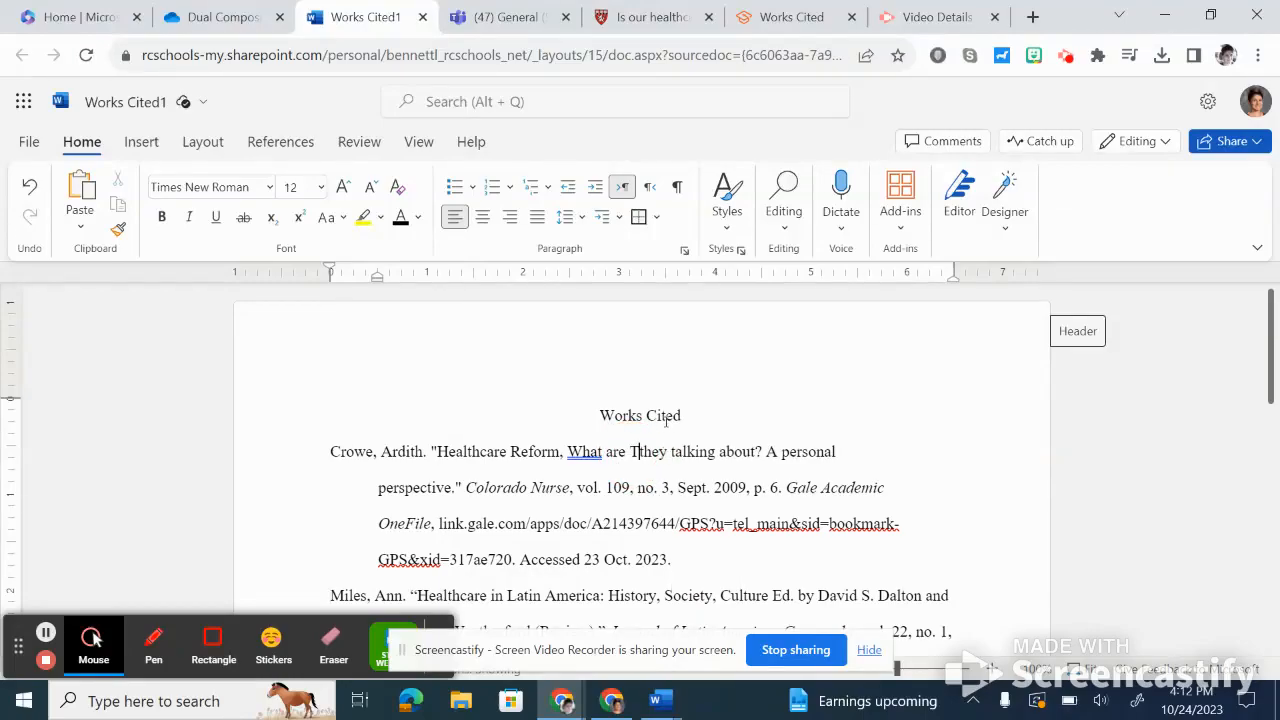
pyautogui.press('Delete')
pyautogui.click(667, 451)
pyautogui.write('T')
pyautogui.press('Delete')
pyautogui.click(721, 451)
pyautogui.press('Delete')
pyautogui.write('A')
# Capitalize "Personal" and "Perspective" at the end of the first citation's article title, undoing any accidental overwrite.
pyautogui.click(793, 452)
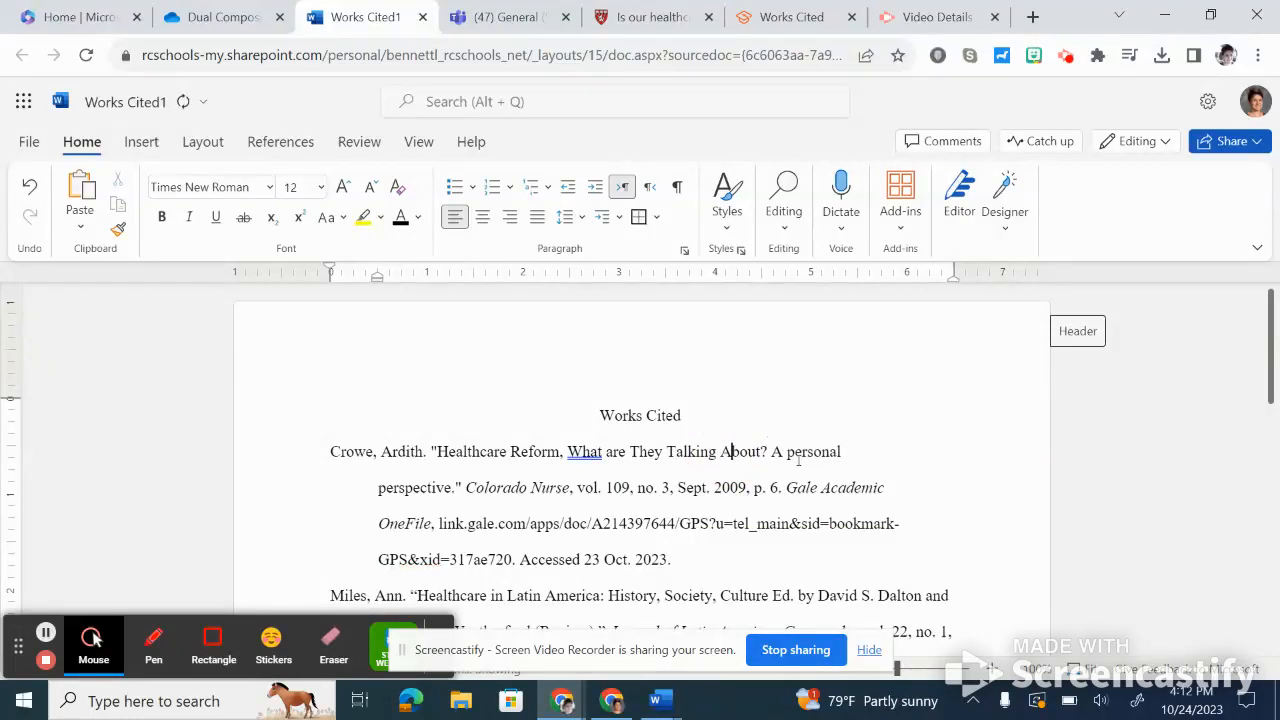
pyautogui.keyDown('shift'); pyautogui.click(822, 414); pyautogui.keyUp('shift')
pyautogui.write('P')
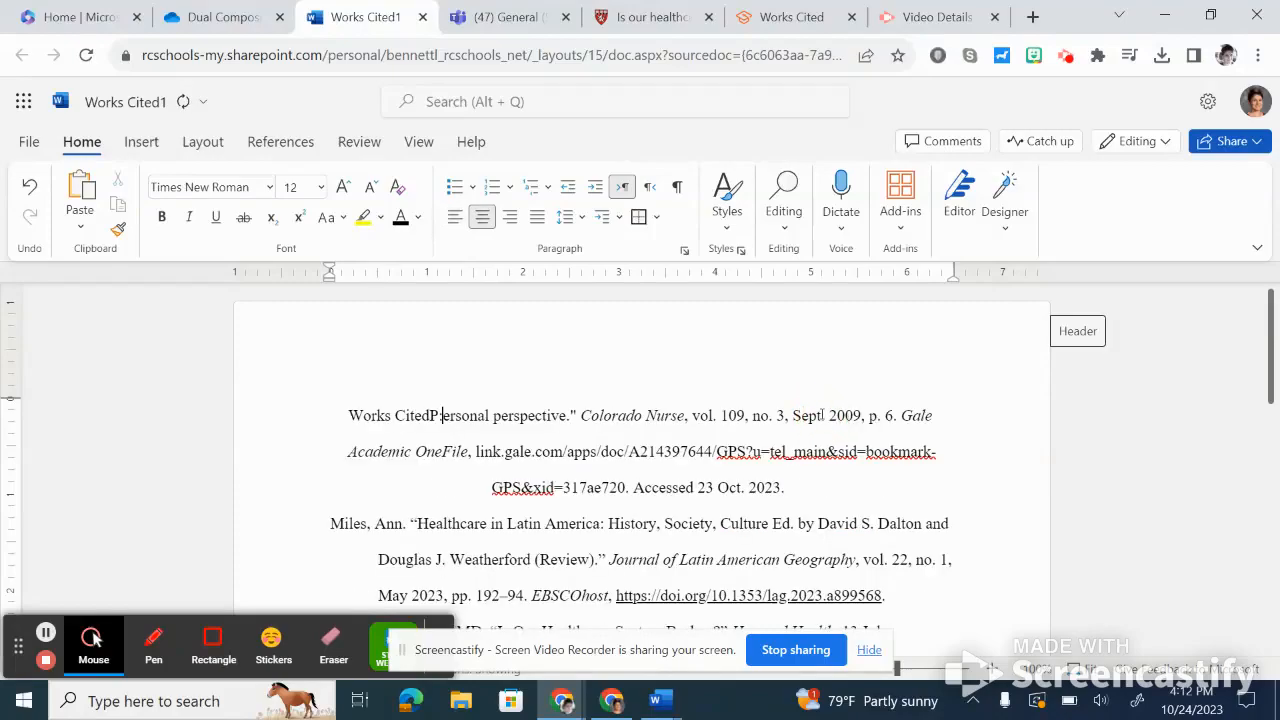
pyautogui.hotkey('ctrl', 'z')
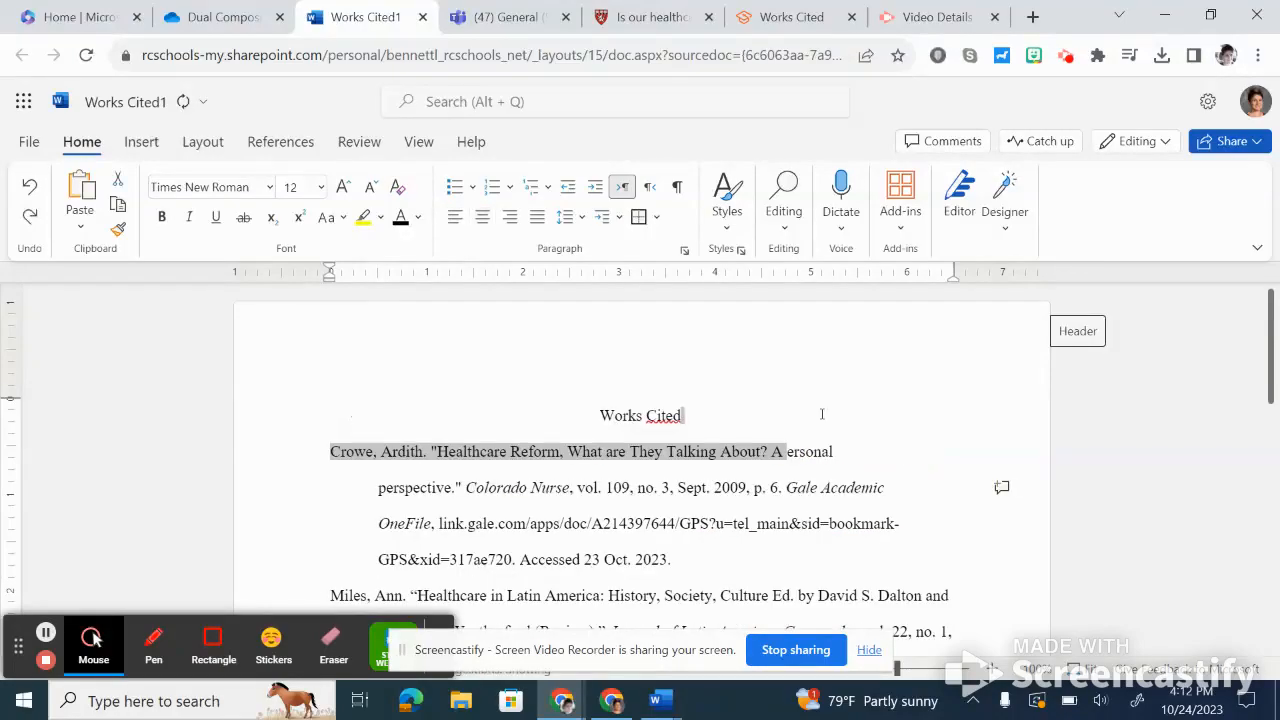
pyautogui.write('P')
pyautogui.click(382, 487)
pyautogui.write('P')
pyautogui.press('Delete')
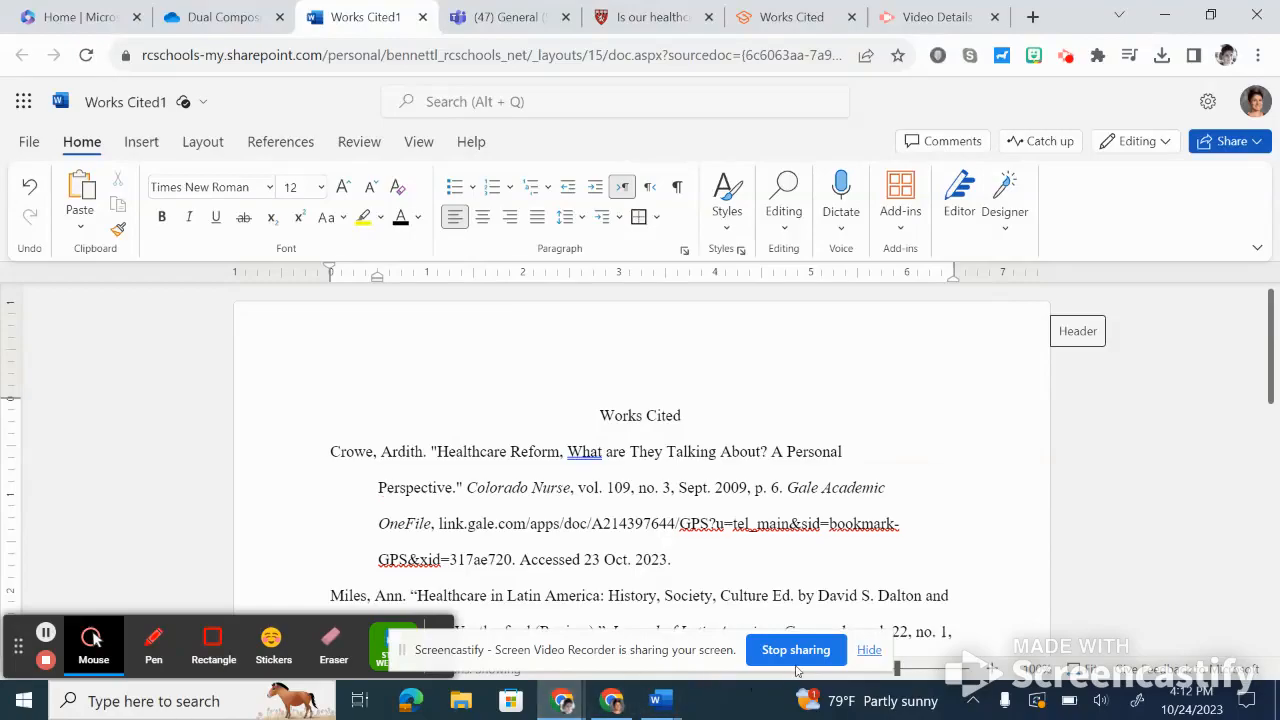
pyautogui.scroll(-1, 802, 560)
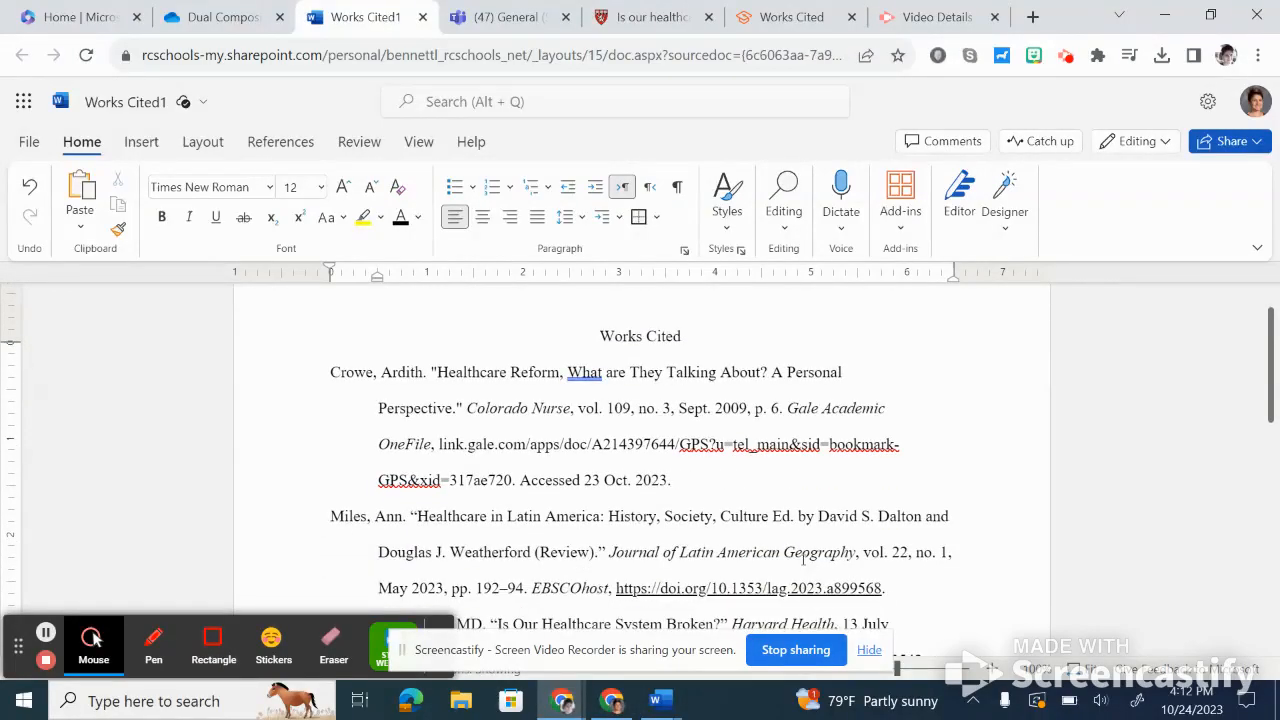